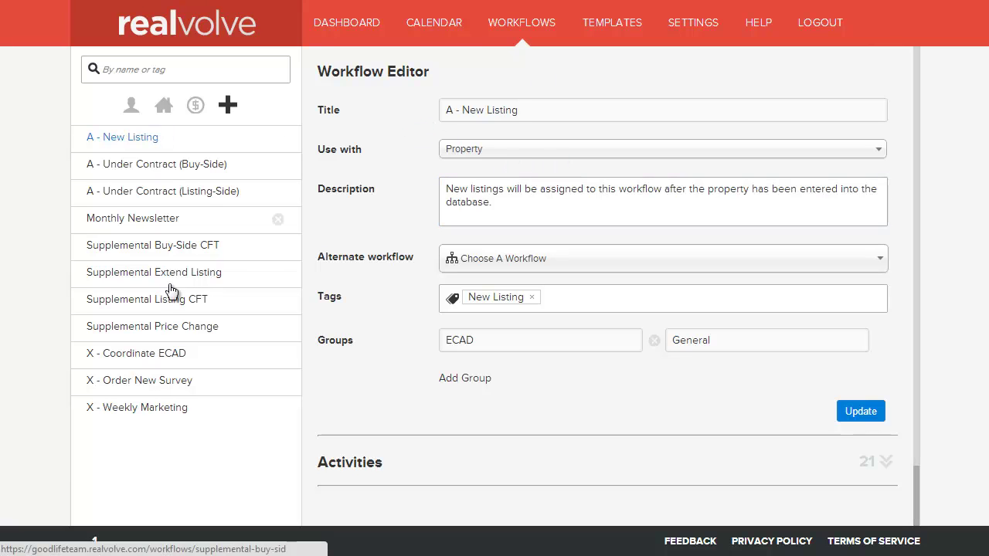
# Open the 'A - New Listing' workflow and expand its Activities section of 21 activities.
pyautogui.click(149, 139)
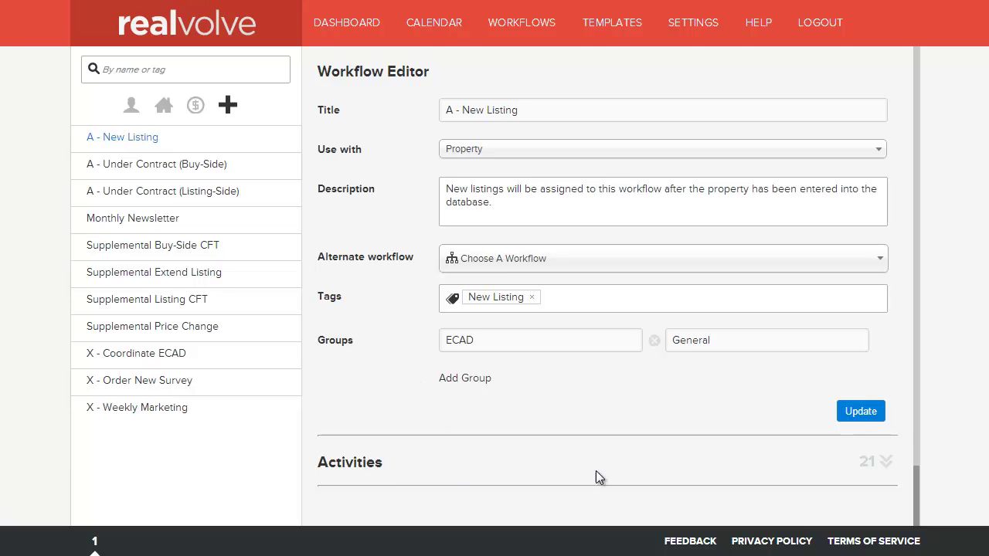
pyautogui.click(819, 472)
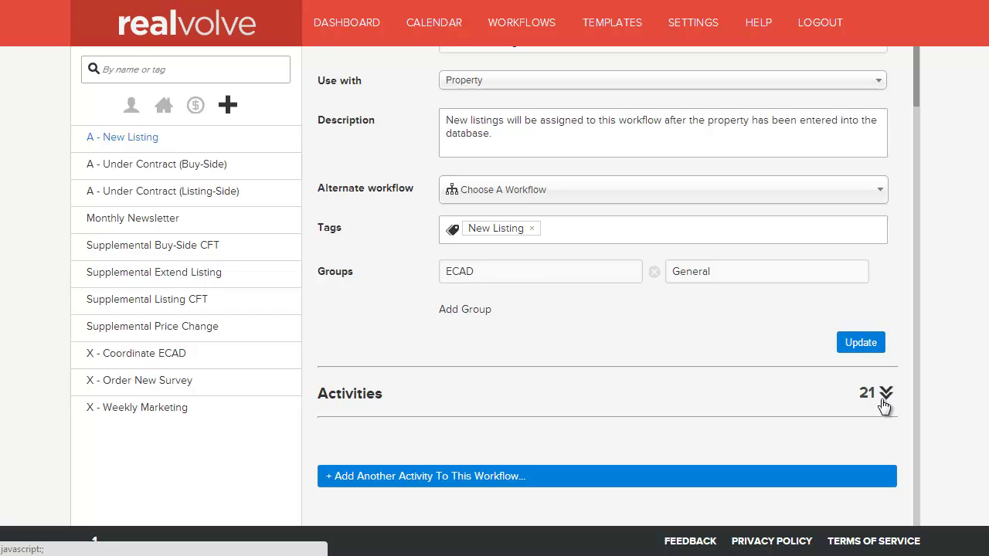
# Show all activities and scroll down to the 'Send Client Intro and GoodSeller Packet' row.
pyautogui.click(884, 394)
pyautogui.scroll(-1, 604, 324)
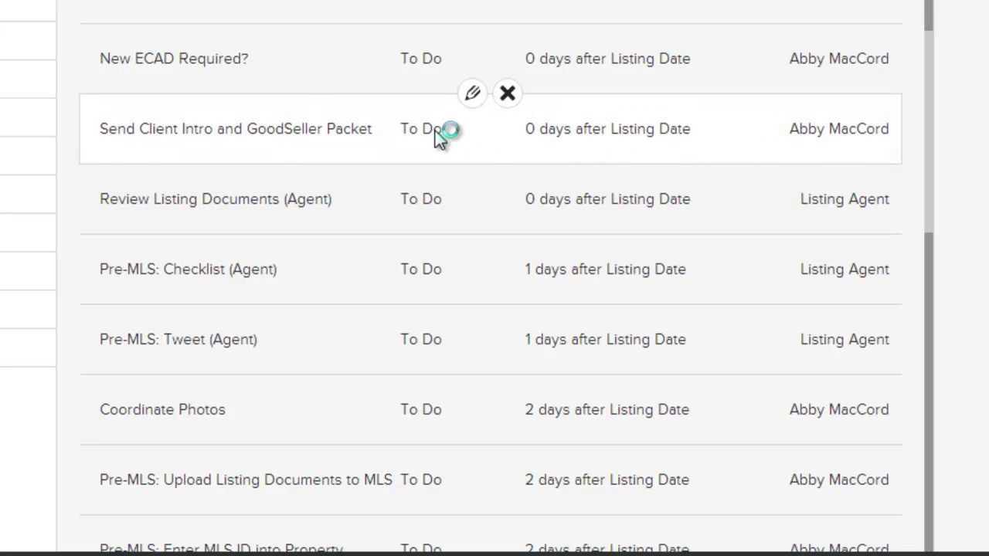
# Open 'Send Client Intro and GoodSeller Packet' for editing, reviewing Assign To without changing the assignee.
pyautogui.click(473, 93)
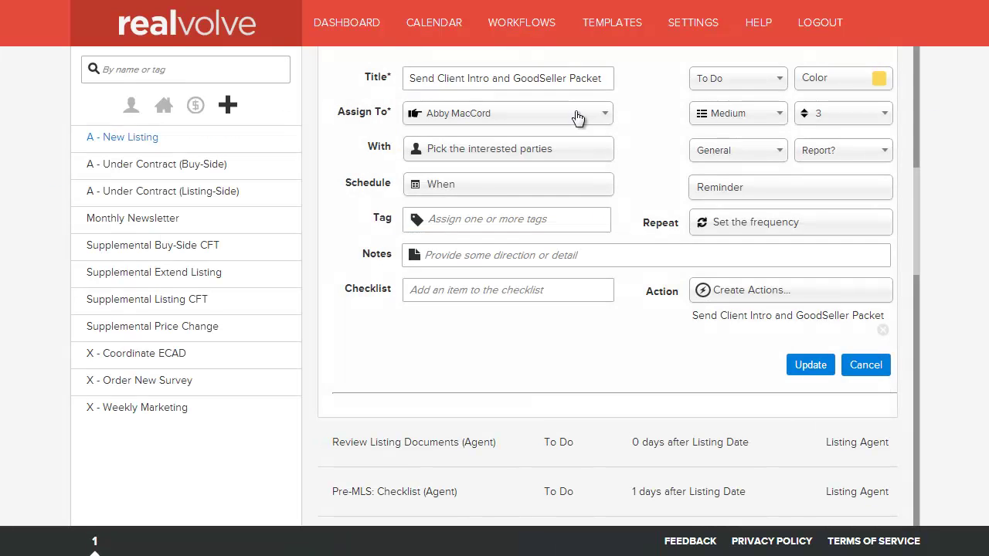
pyautogui.click(422, 91)
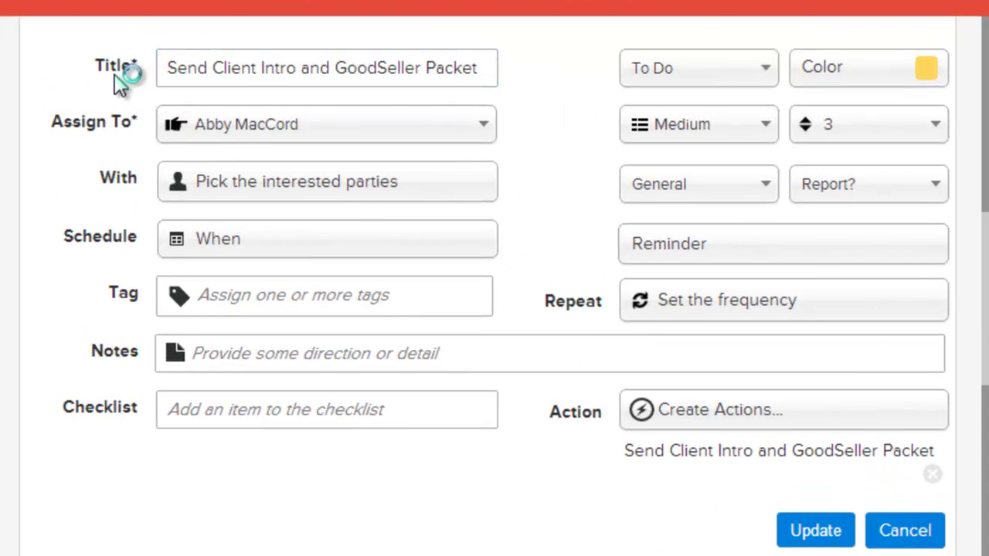
pyautogui.click(113, 137)
pyautogui.click(238, 148)
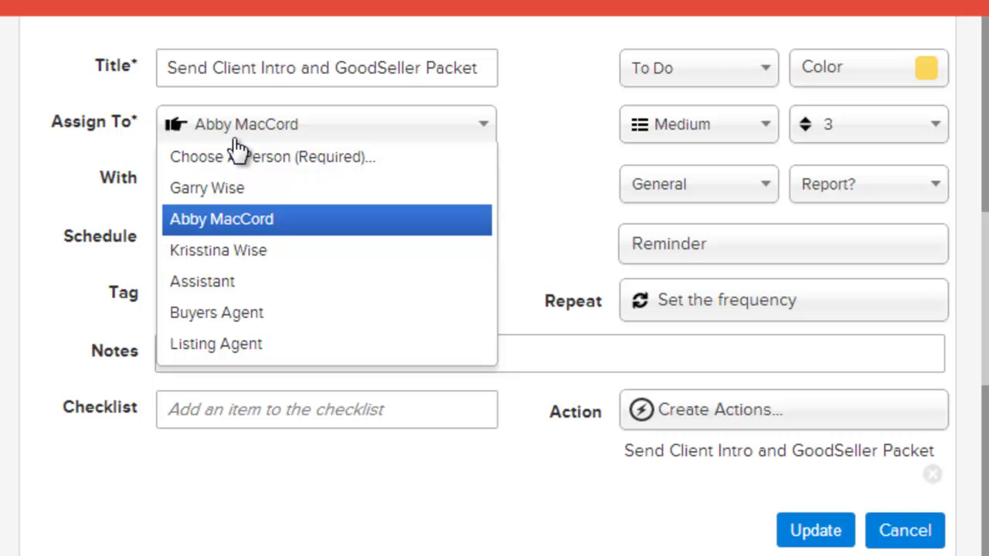
# Show interested-parties options: Seller as party member, other party roles, and the Newsletter tag filter.
pyautogui.scroll(-2, 224, 116)
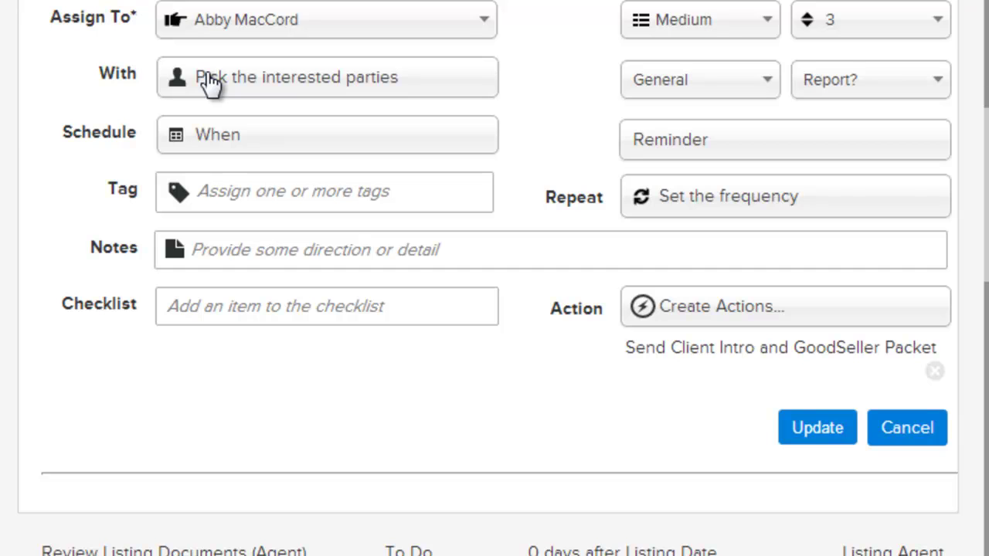
pyautogui.click(210, 83)
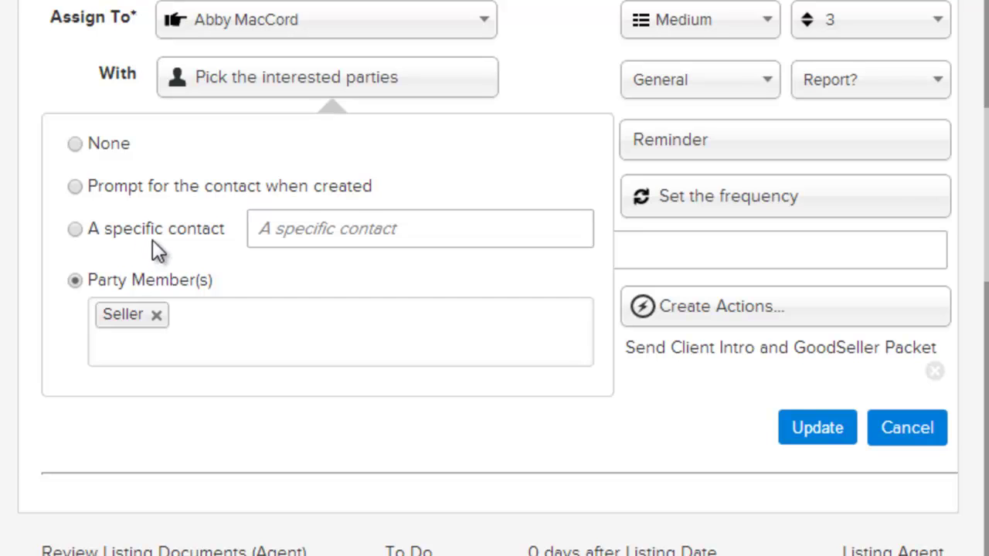
pyautogui.click(294, 235)
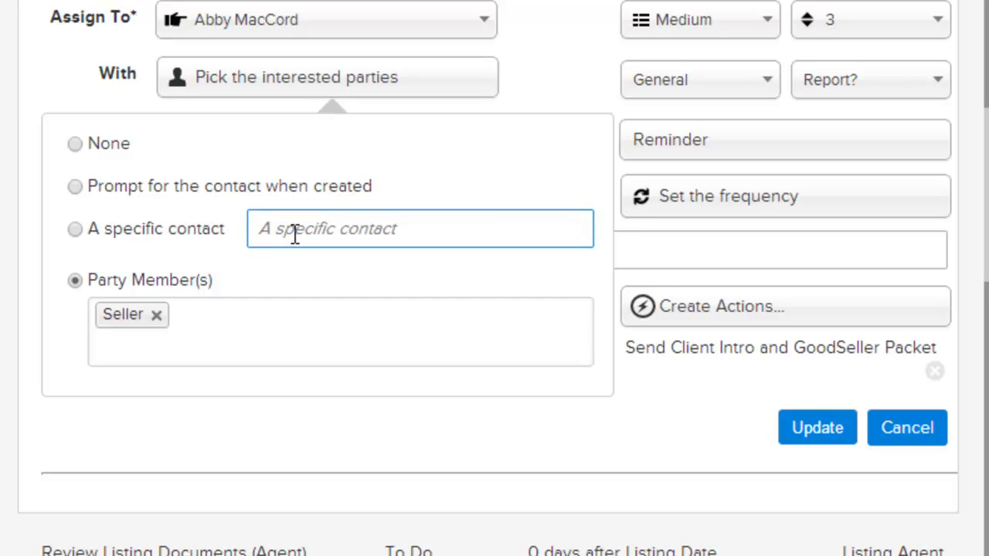
pyautogui.click(140, 294)
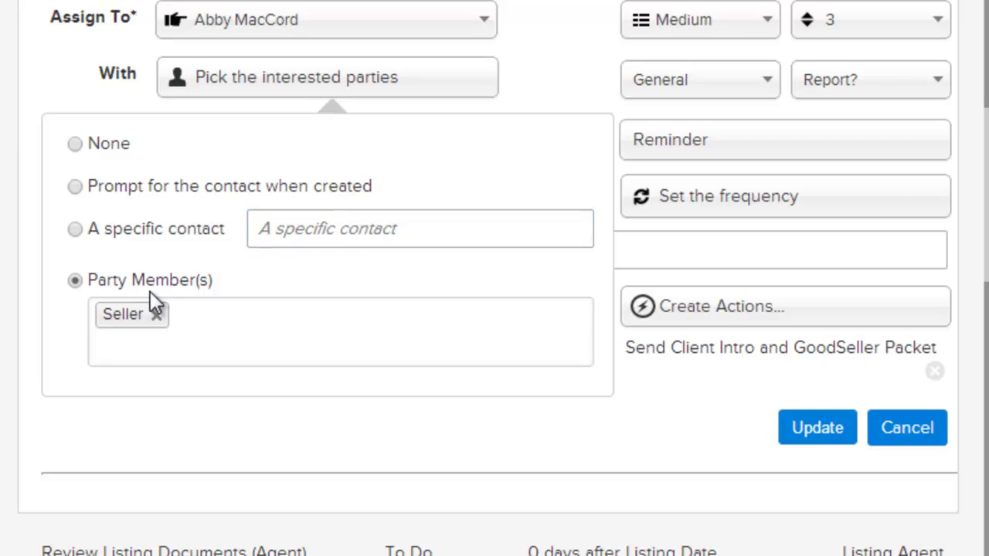
pyautogui.click(178, 325)
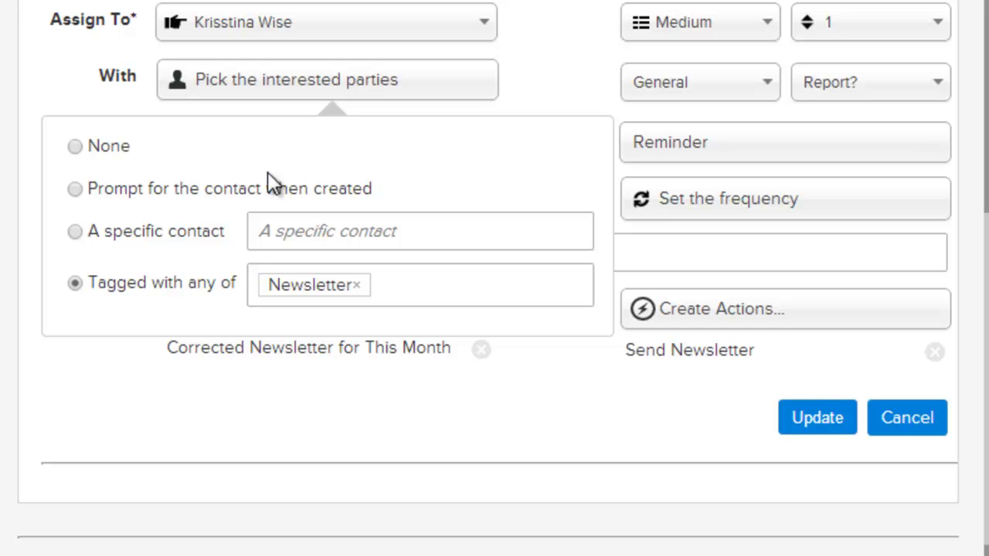
pyautogui.click(315, 292)
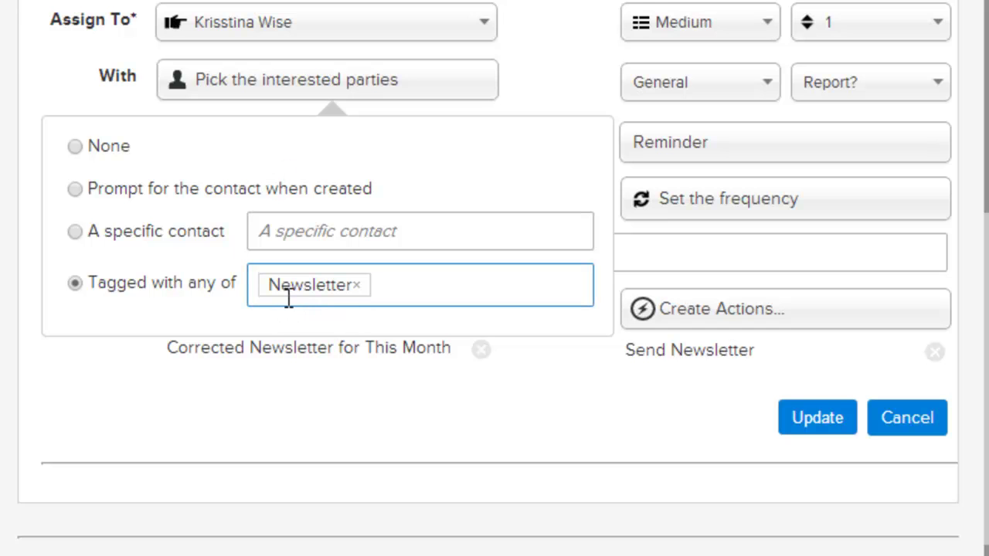
pyautogui.click(193, 287)
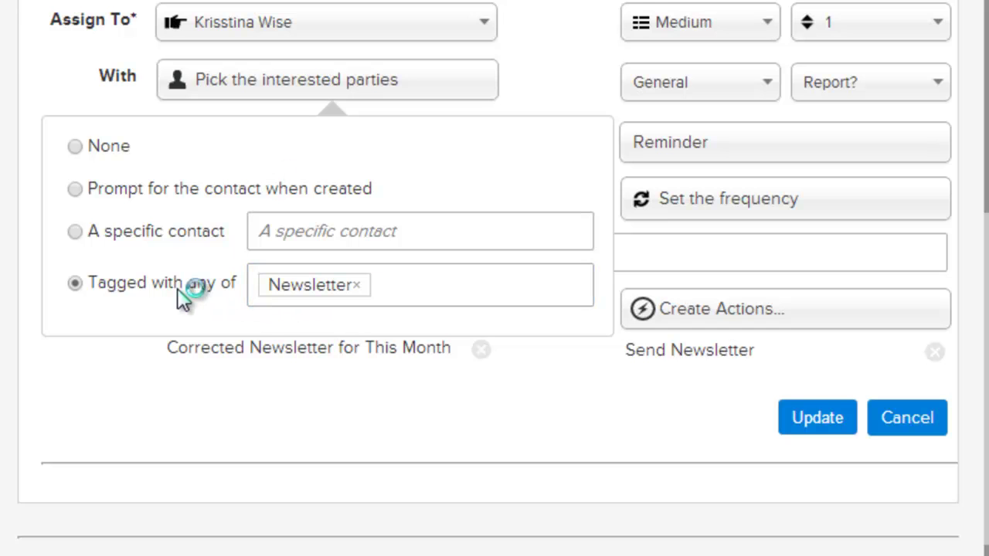
pyautogui.click(278, 284)
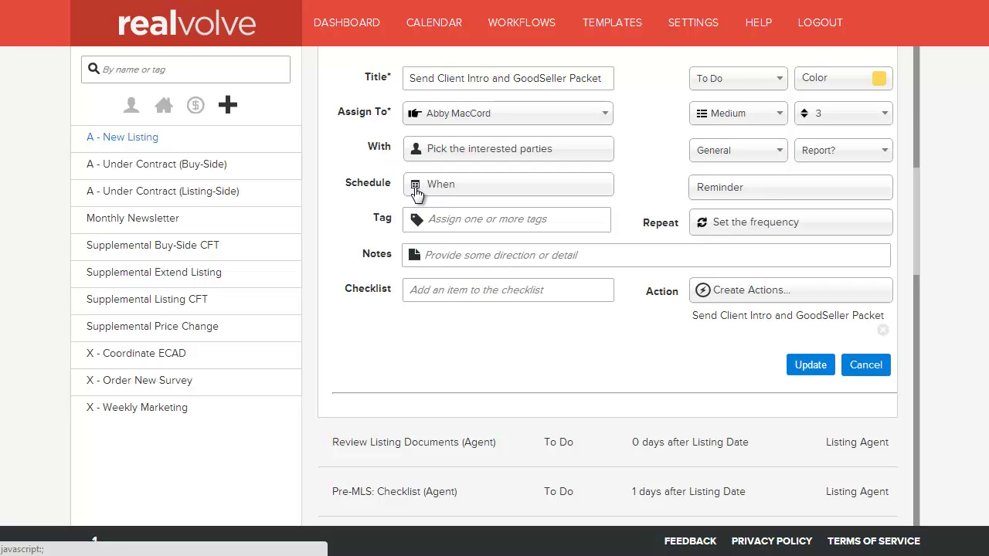
# Schedule the activity on a specific date with 'Start and end' timing.
pyautogui.click(417, 193)
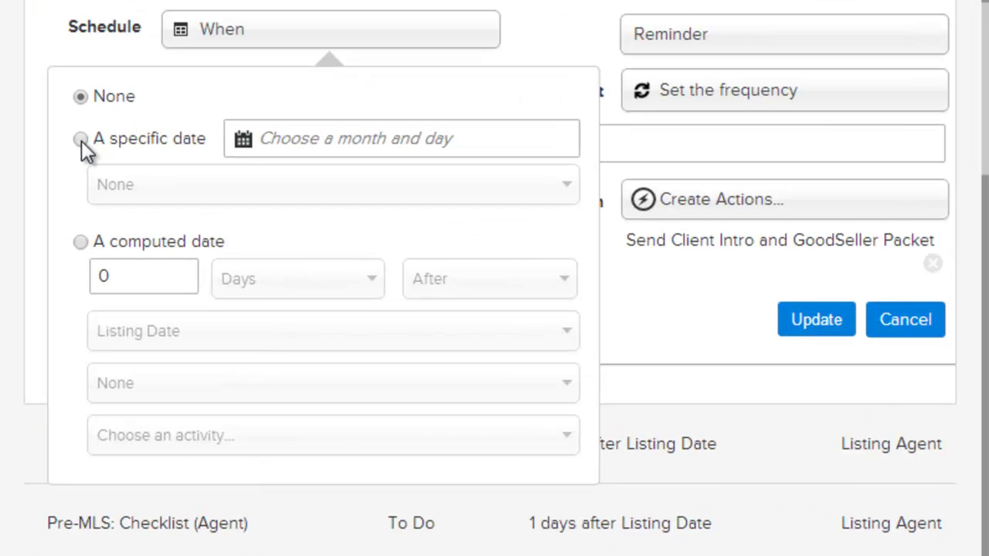
pyautogui.click(80, 140)
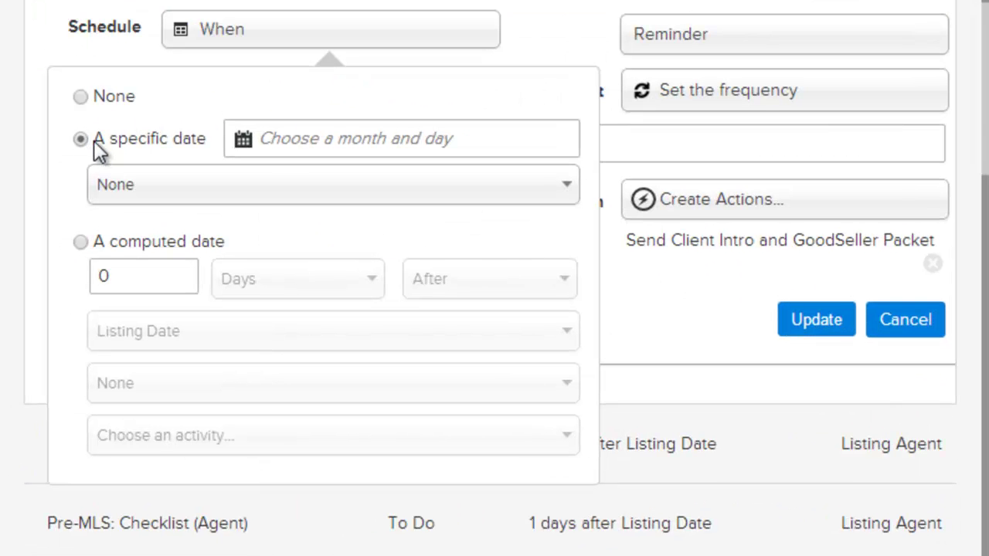
pyautogui.click(383, 142)
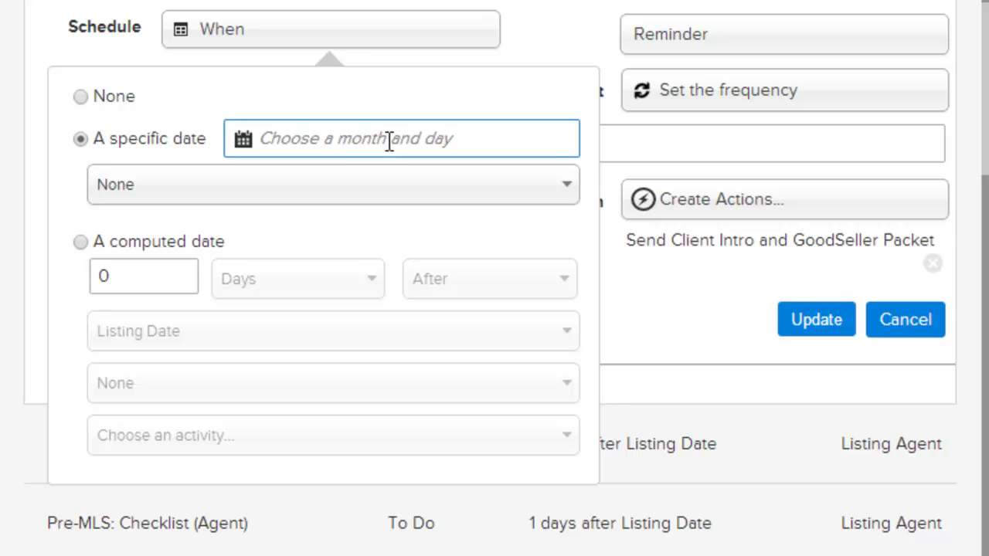
pyautogui.click(261, 193)
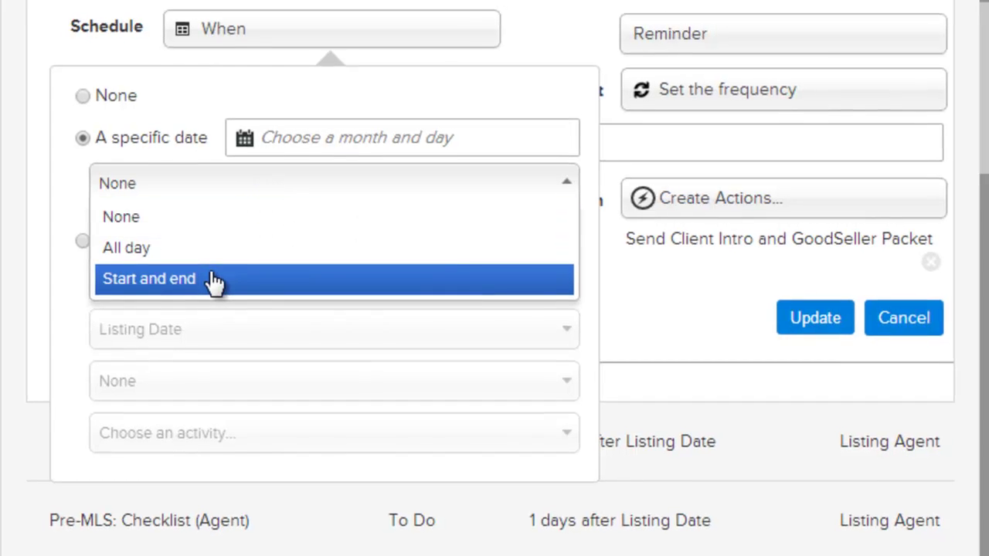
pyautogui.click(215, 278)
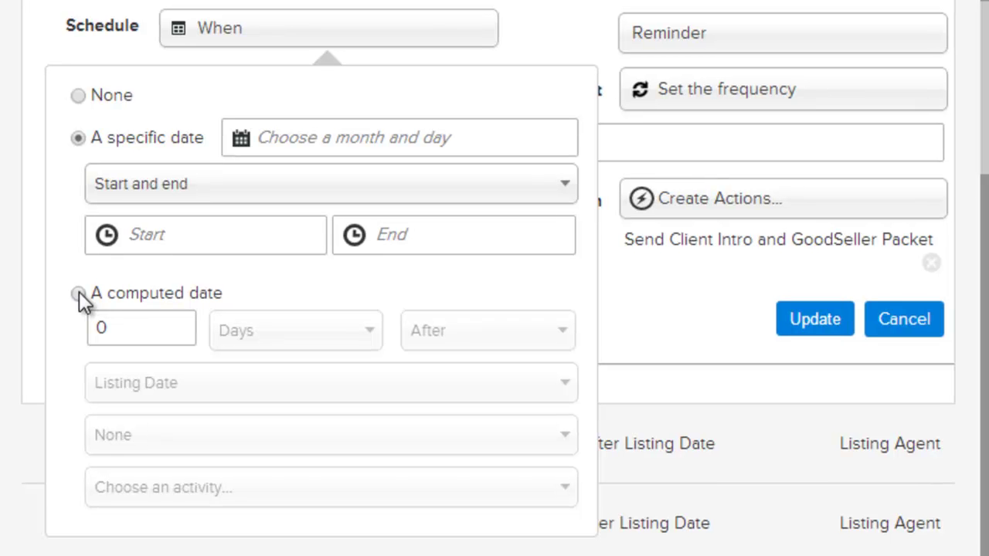
# Switch to a computed date with offset 1 Days After, then browse the reference-date list.
pyautogui.click(79, 293)
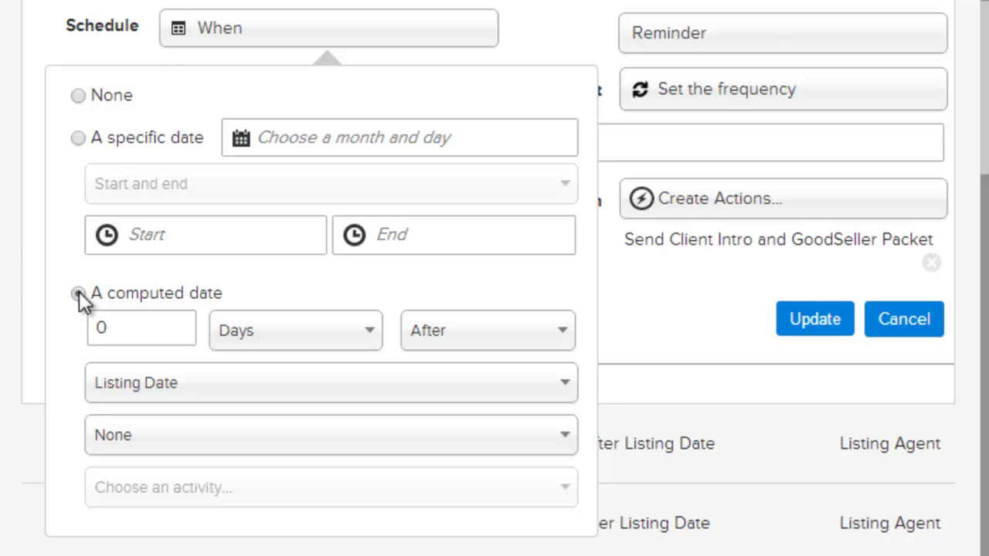
pyautogui.click(101, 337)
pyautogui.click(156, 331)
pyautogui.moveTo(157, 330); pyautogui.dragTo(66, 346)
pyautogui.write('1')
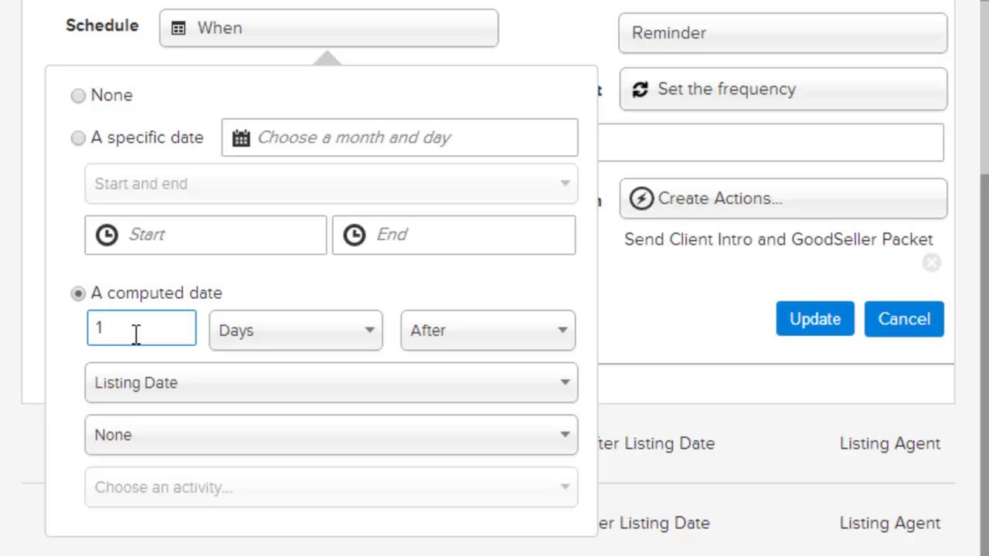
pyautogui.click(265, 332)
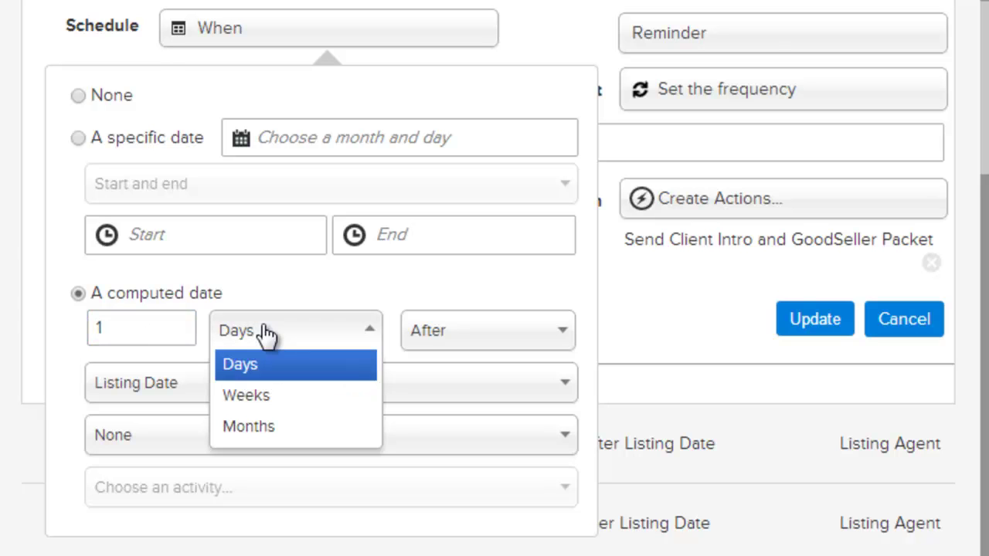
pyautogui.click(265, 332)
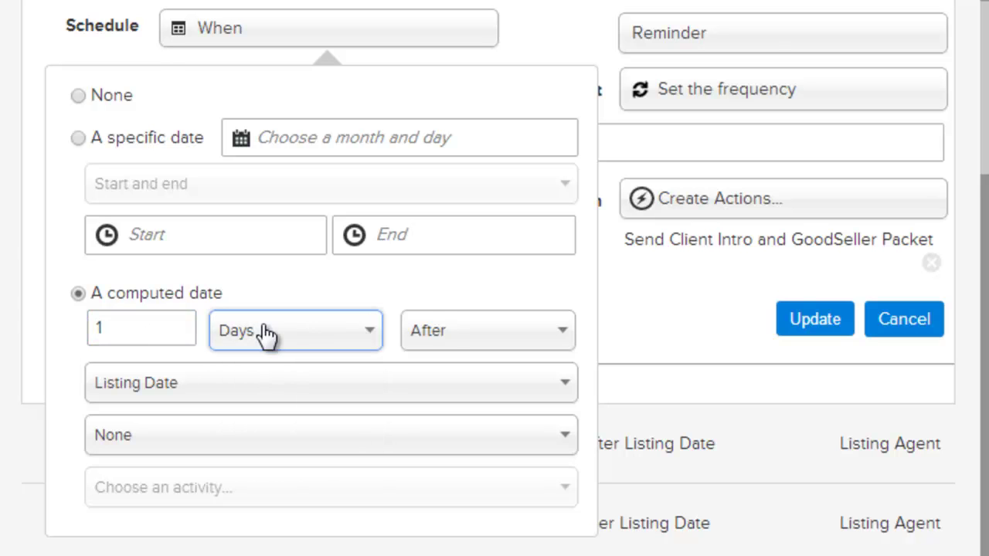
pyautogui.click(182, 401)
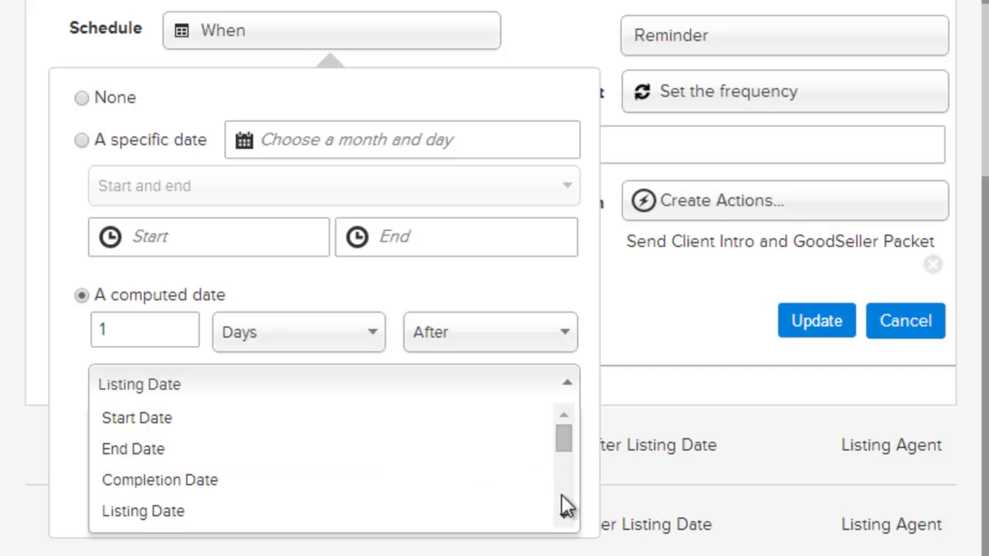
pyautogui.scroll(-5, 561, 516)
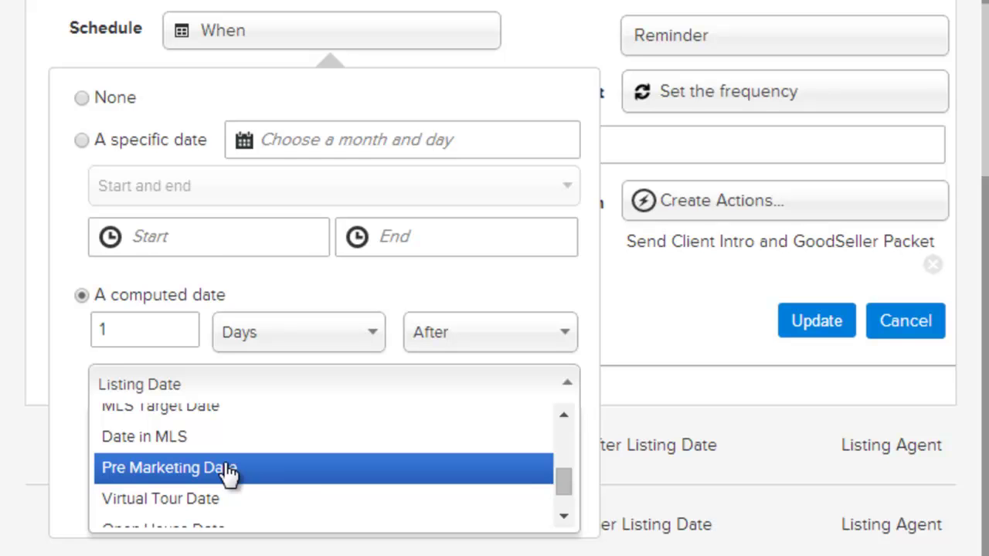
# Base the computed date on Listing Date (1 Days After), with no time or linked activity.
pyautogui.click(564, 417)
pyautogui.click(562, 419)
pyautogui.click(563, 417)
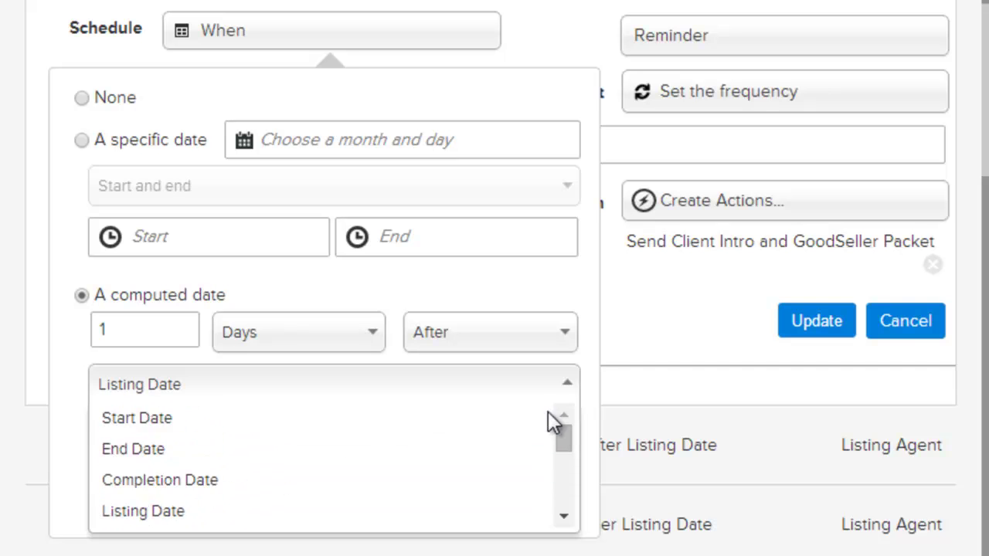
pyautogui.click(130, 340)
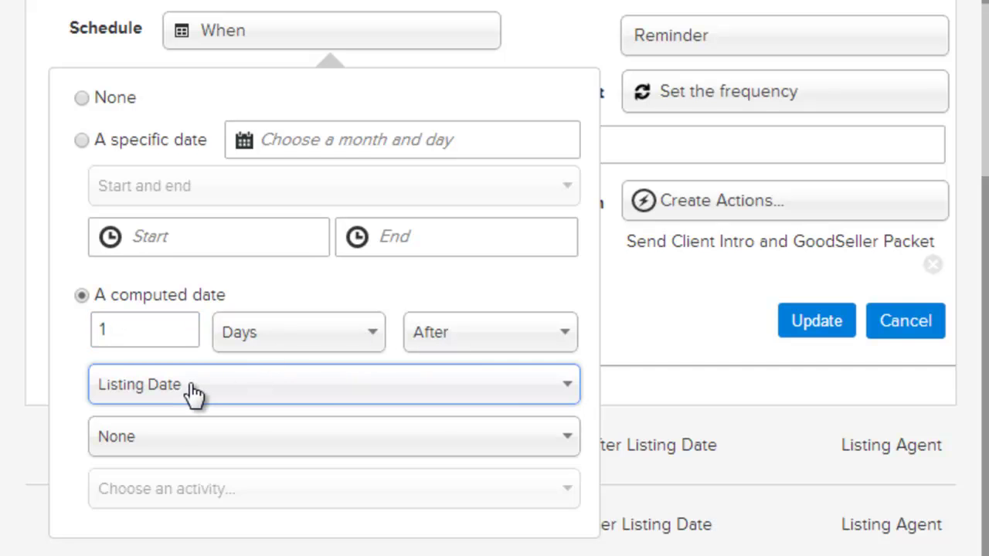
pyautogui.click(185, 447)
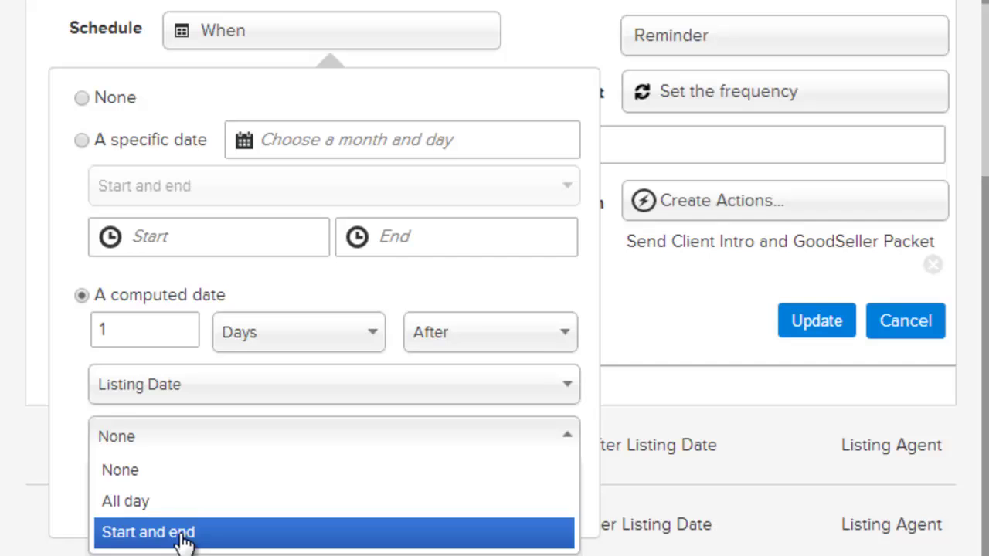
pyautogui.click(177, 441)
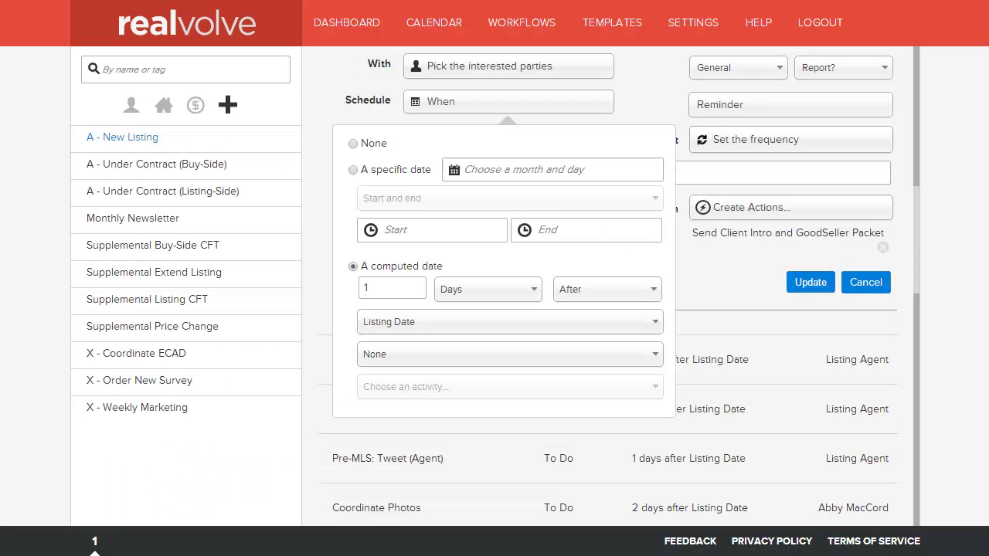
pyautogui.click(430, 326)
pyautogui.click(432, 383)
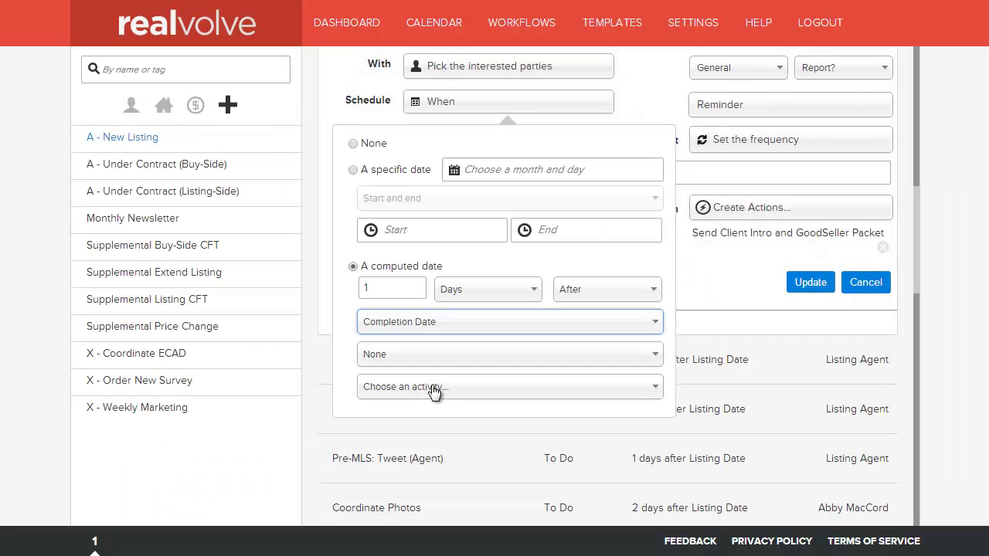
pyautogui.click(485, 394)
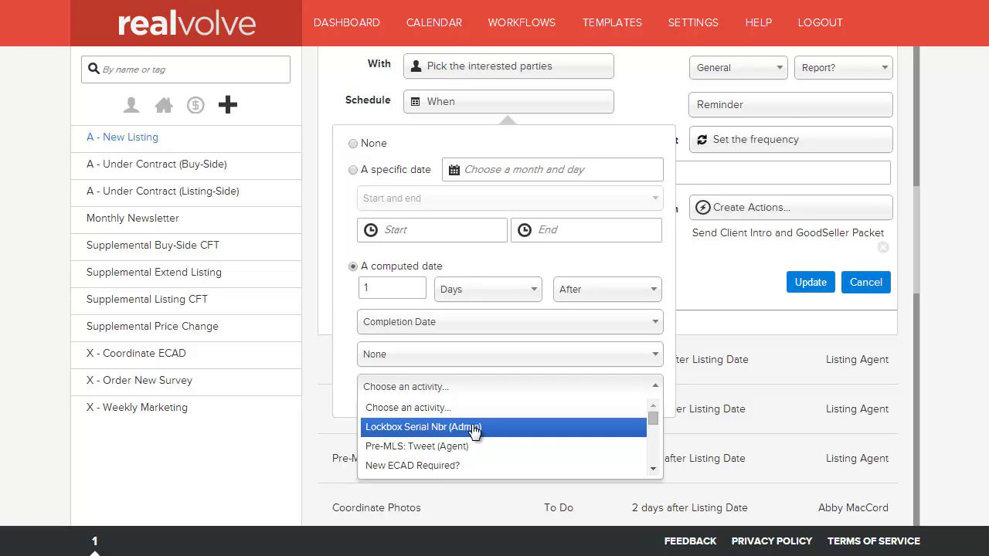
pyautogui.click(474, 428)
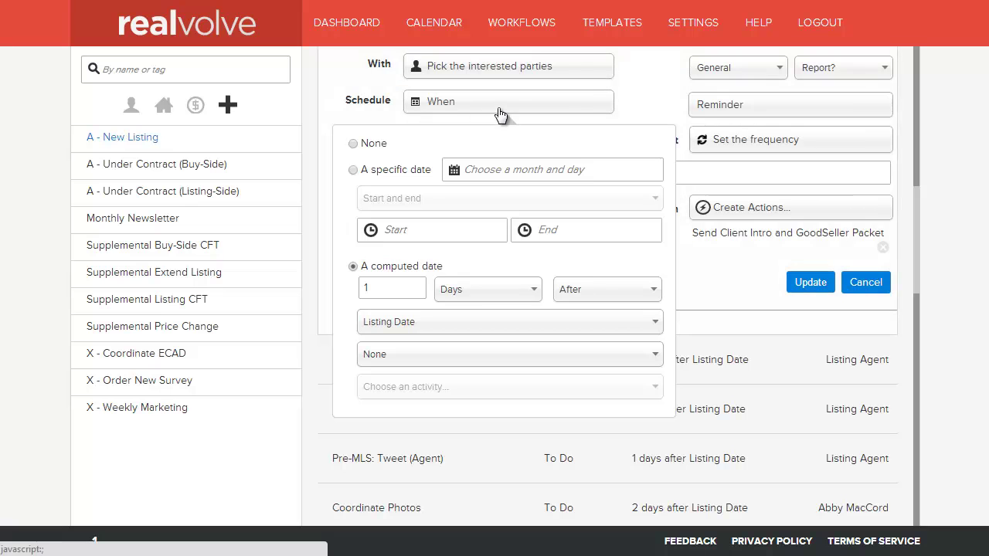
# Close the scheduling options, visit the Tag and Notes fields, and scroll back up.
pyautogui.click(501, 112)
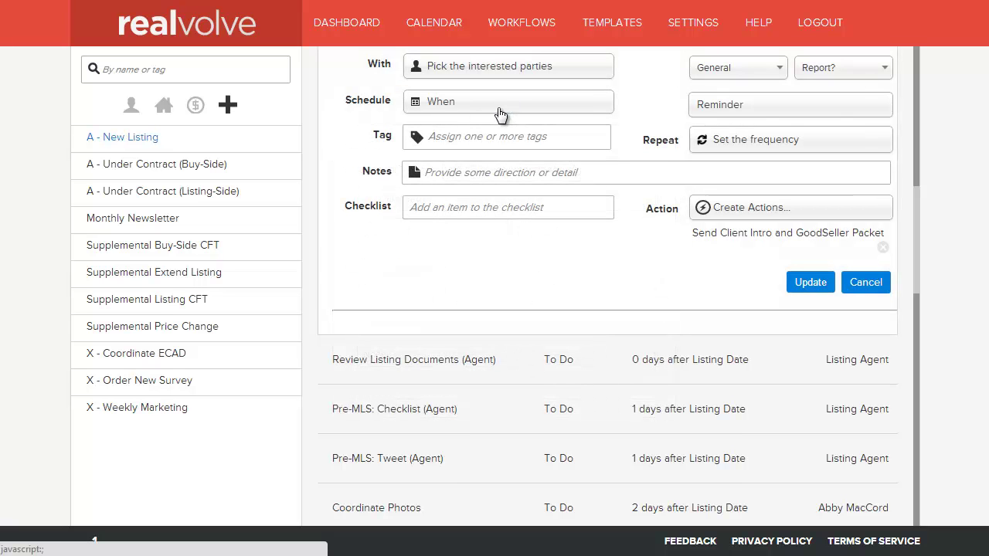
pyautogui.click(456, 135)
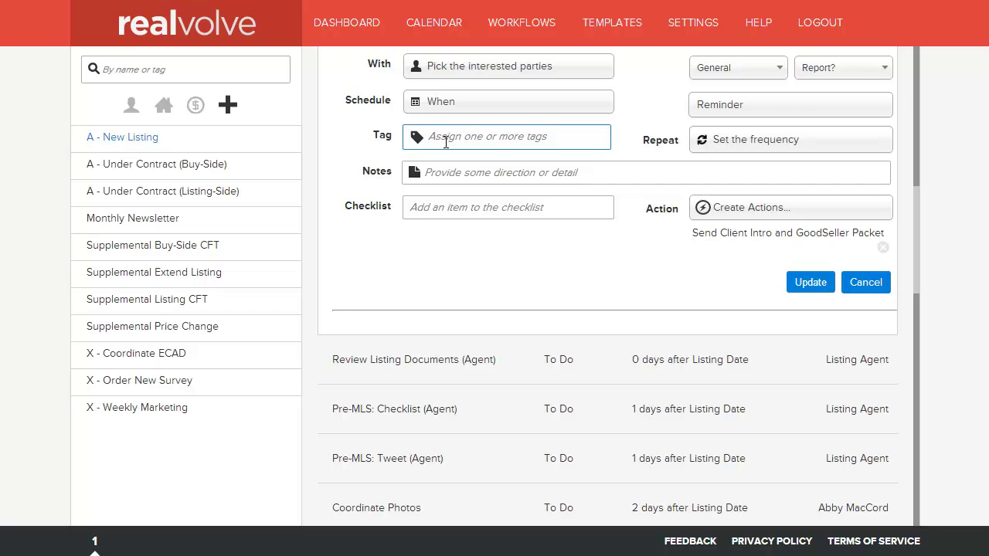
pyautogui.click(449, 173)
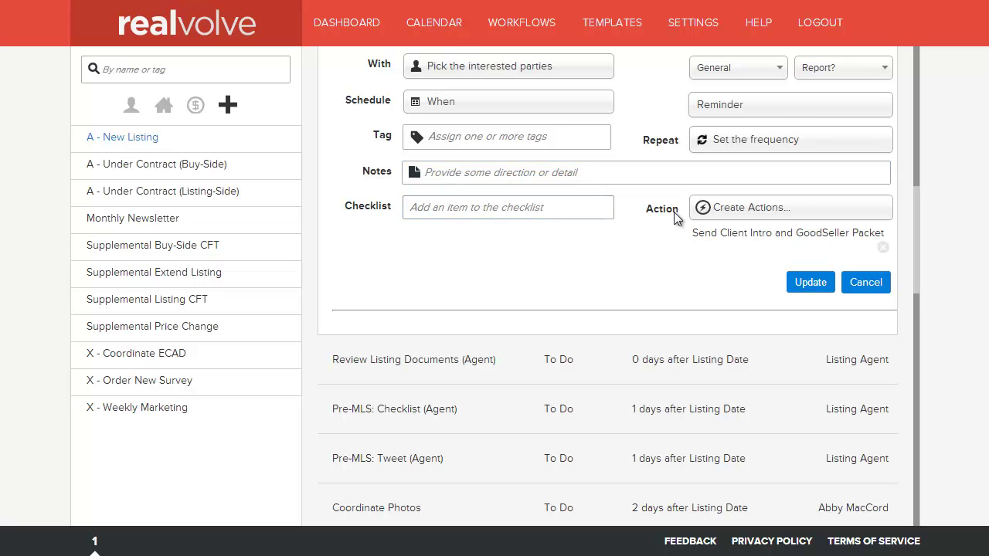
pyautogui.moveTo(917, 214); pyautogui.dragTo(915, 186)
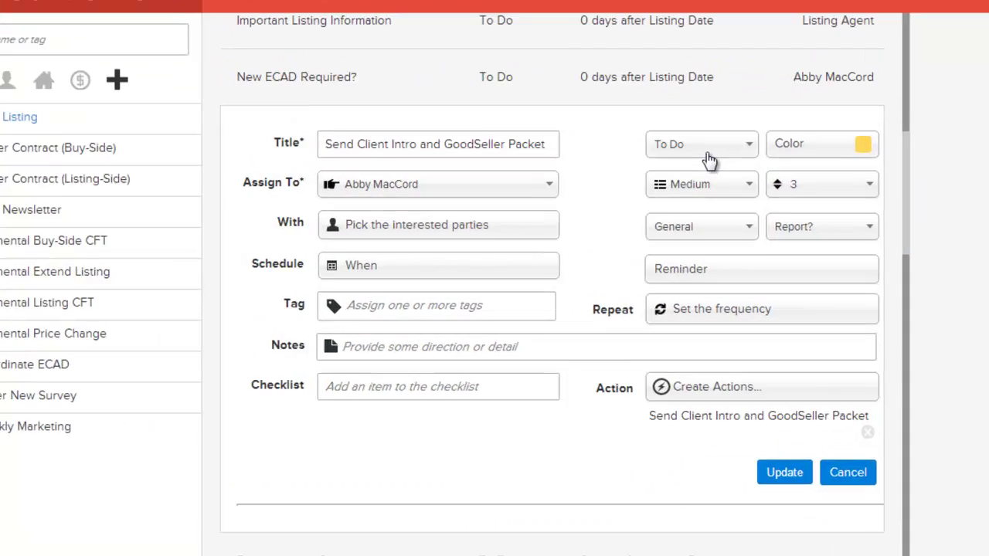
# Keep the activity as a To Do with Medium priority, value 3, and category General.
pyautogui.click(743, 168)
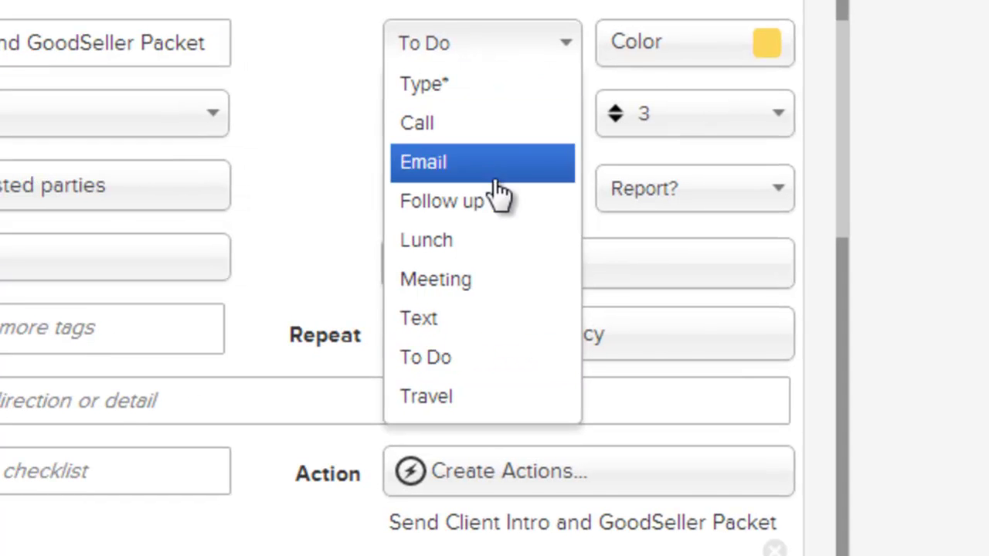
pyautogui.click(534, 66)
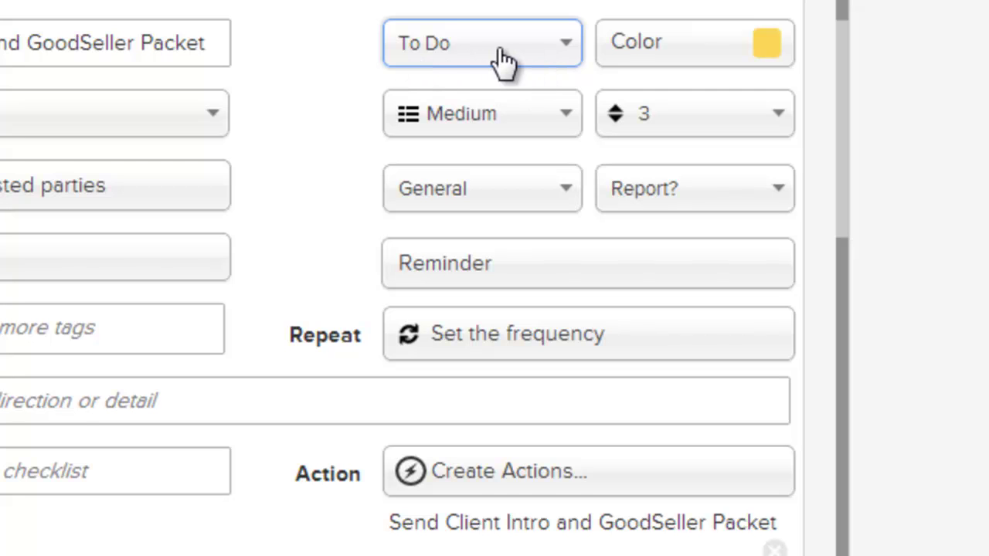
pyautogui.click(701, 57)
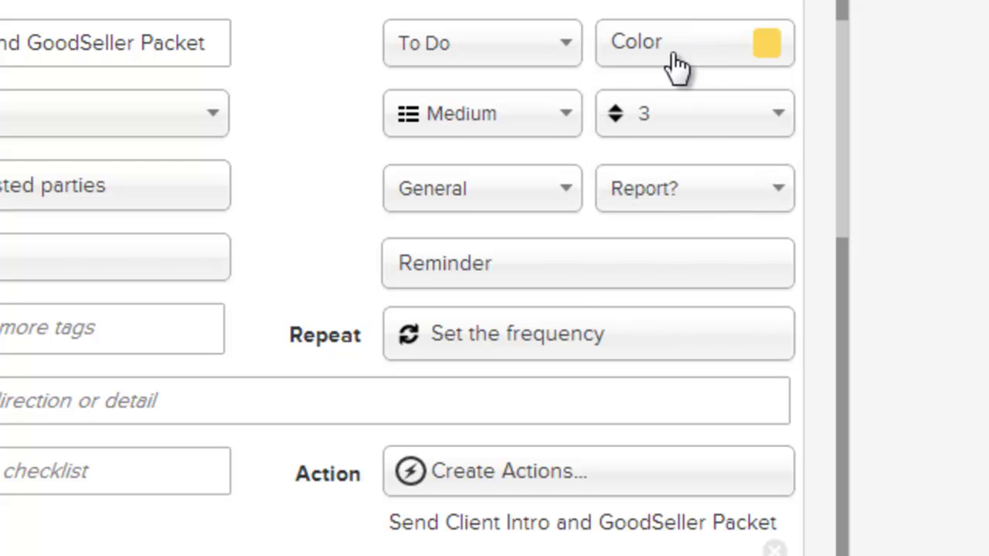
pyautogui.click(541, 122)
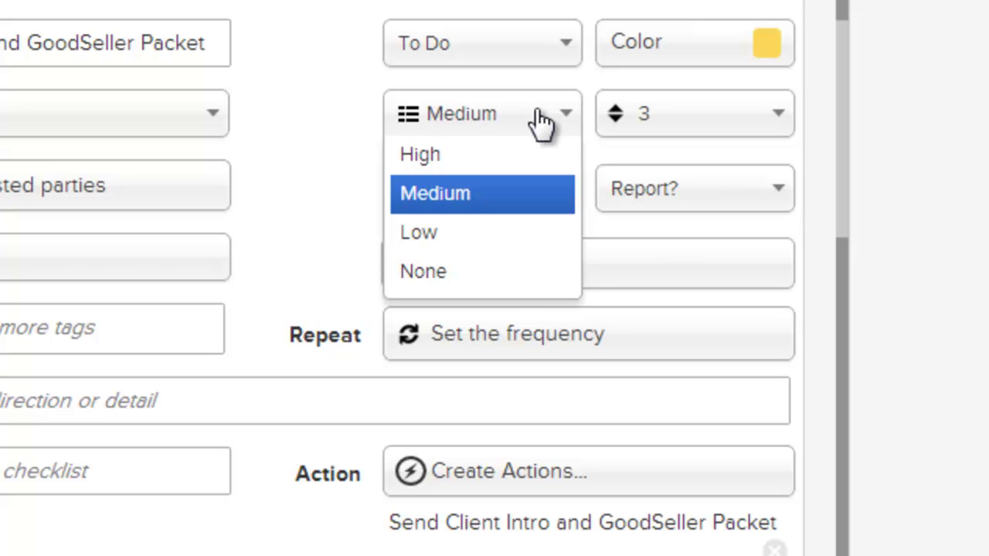
pyautogui.click(541, 122)
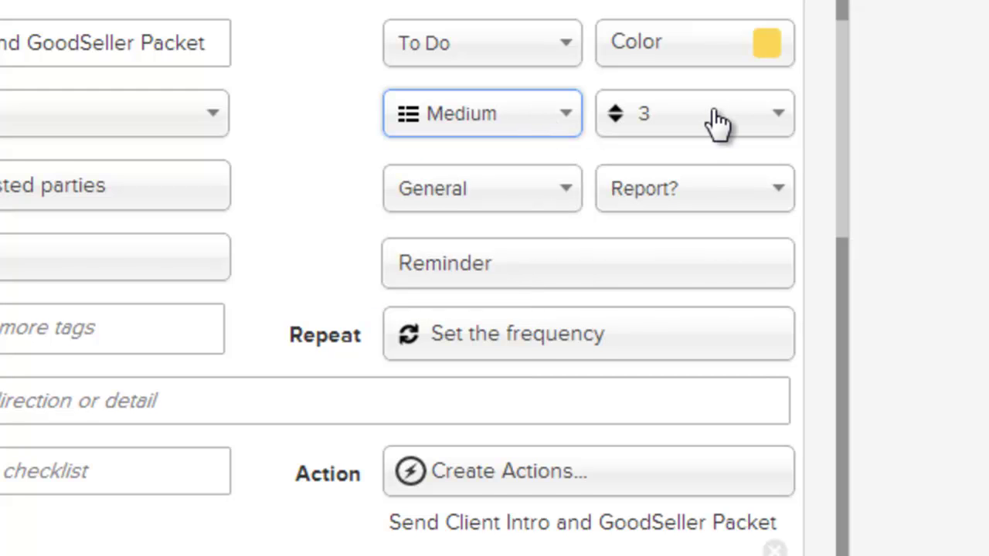
pyautogui.click(719, 124)
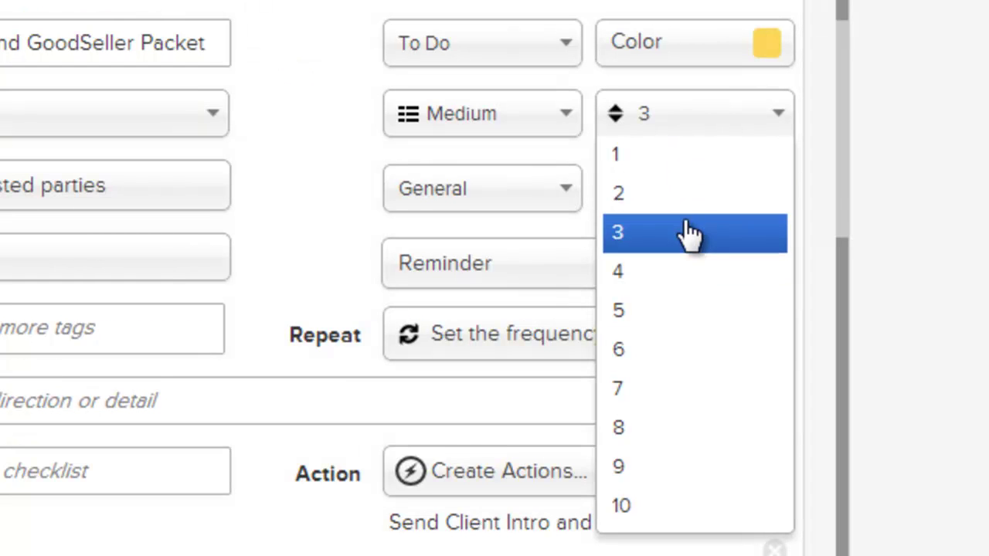
pyautogui.click(699, 136)
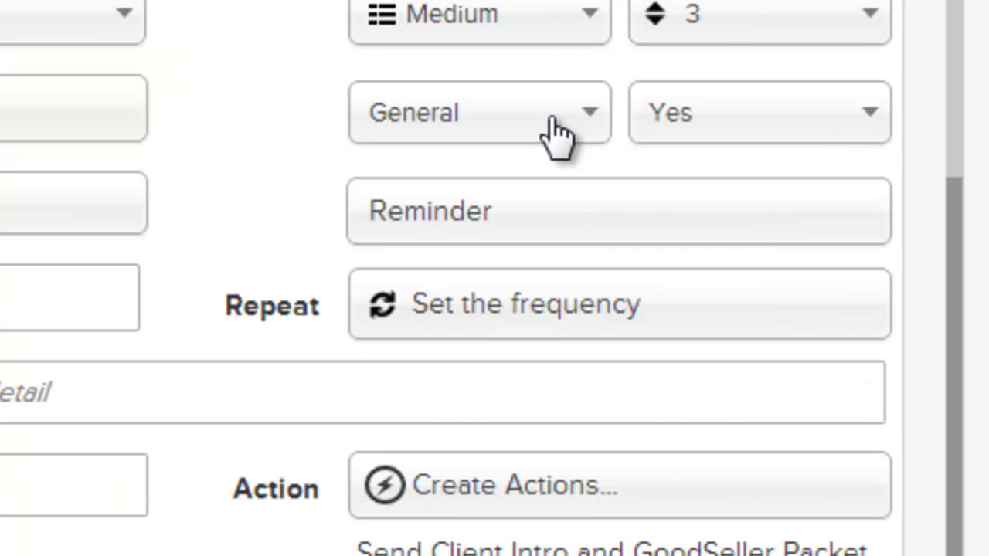
pyautogui.click(558, 135)
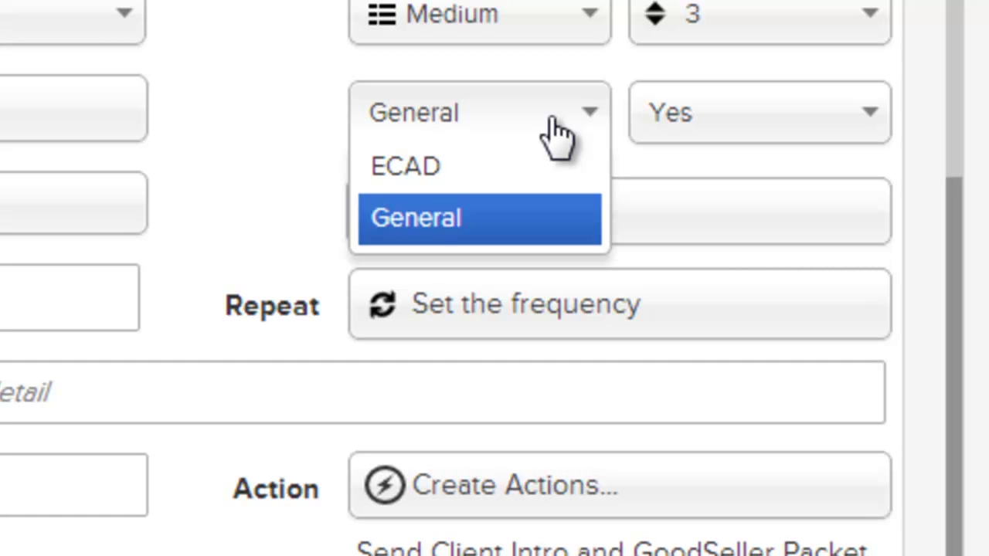
pyautogui.click(557, 135)
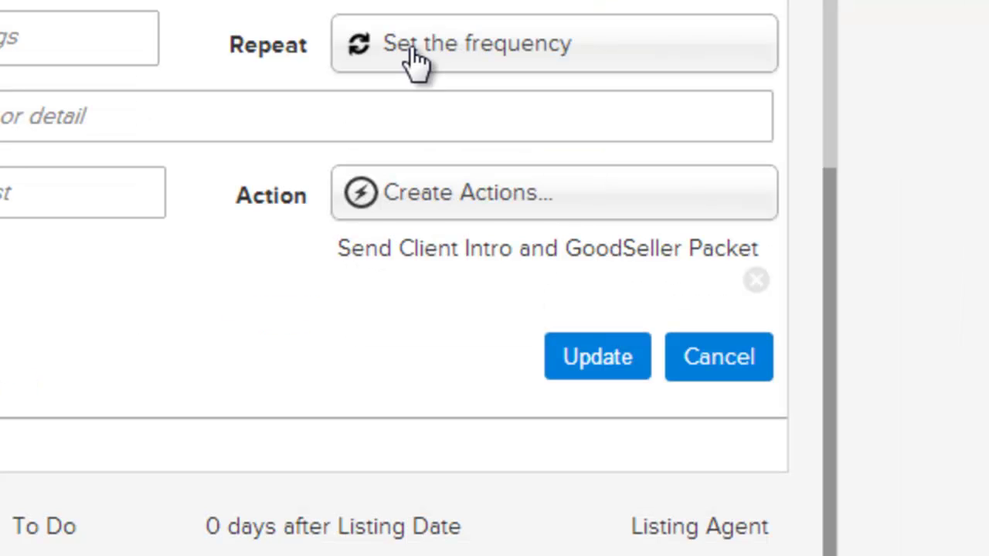
pyautogui.click(412, 48)
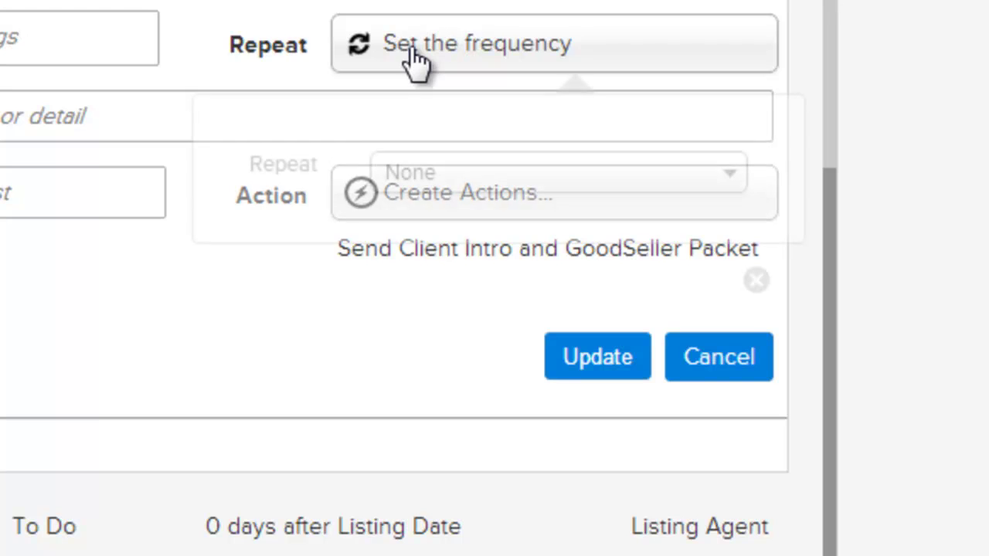
pyautogui.click(487, 185)
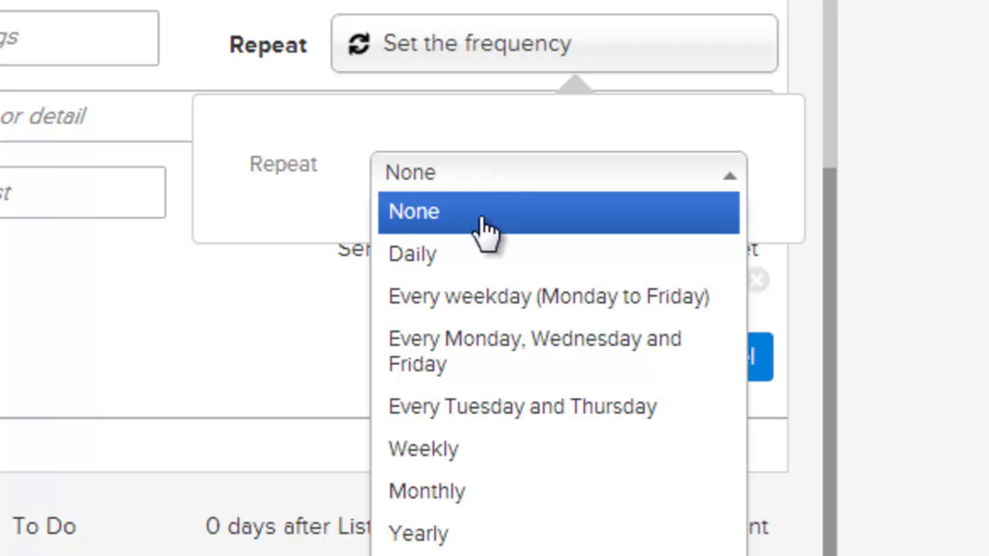
pyautogui.click(481, 313)
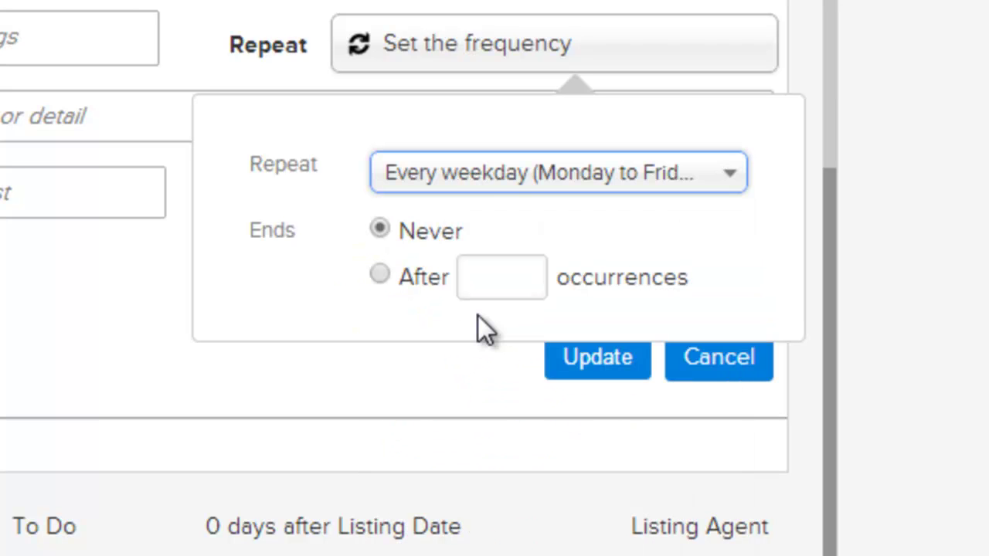
pyautogui.press('Up')
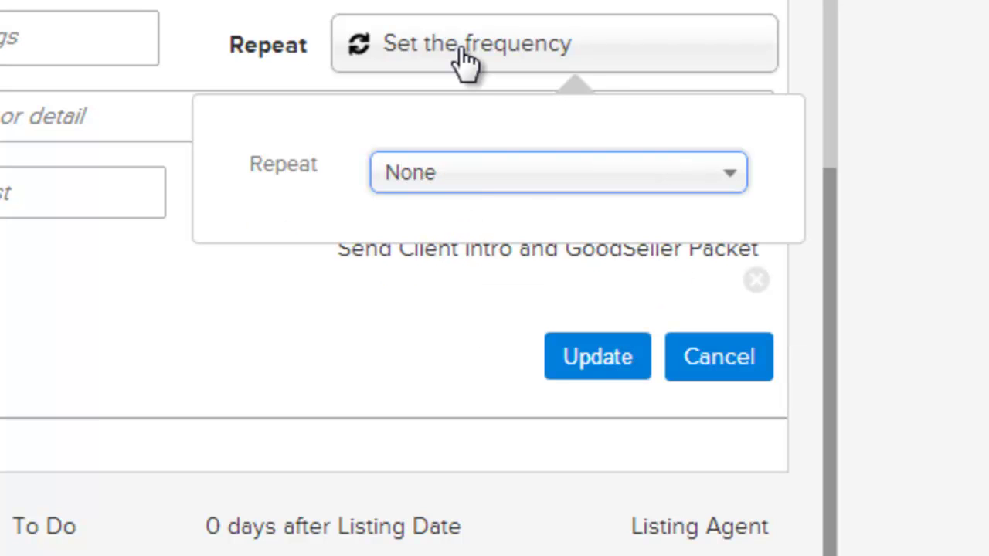
pyautogui.click(462, 54)
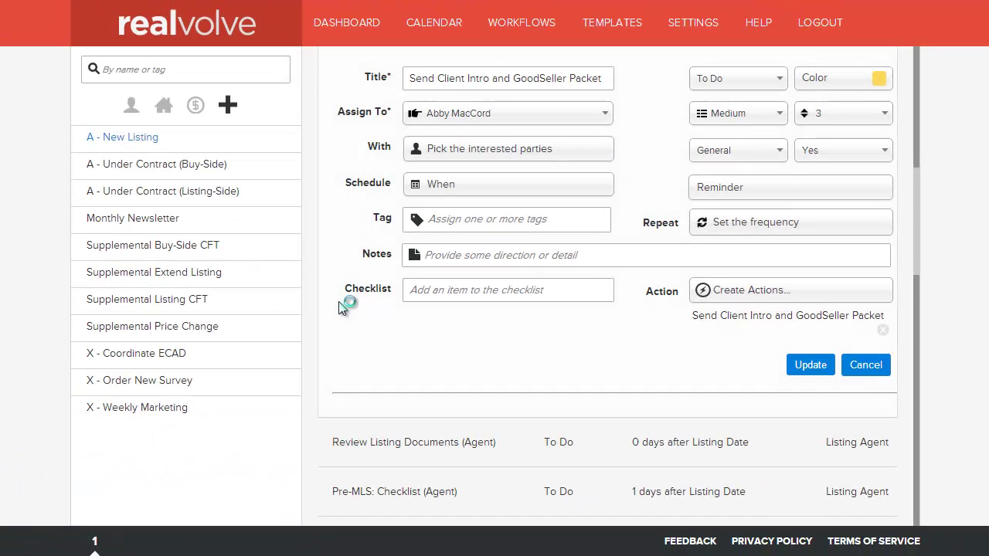
# Add checklist items 'Item 1', 'Item 2' and 'Item 3'.
pyautogui.click(420, 290)
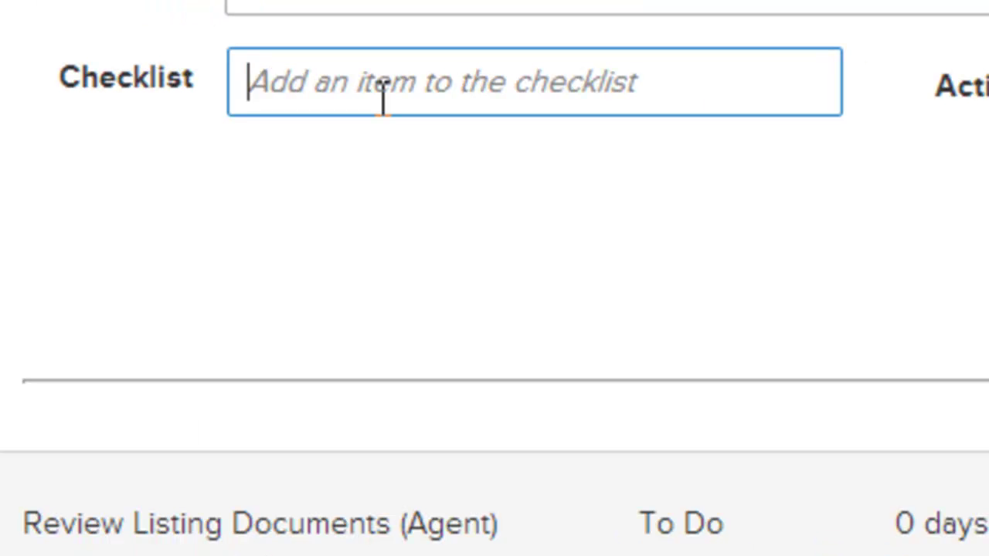
pyautogui.write('Item 1')
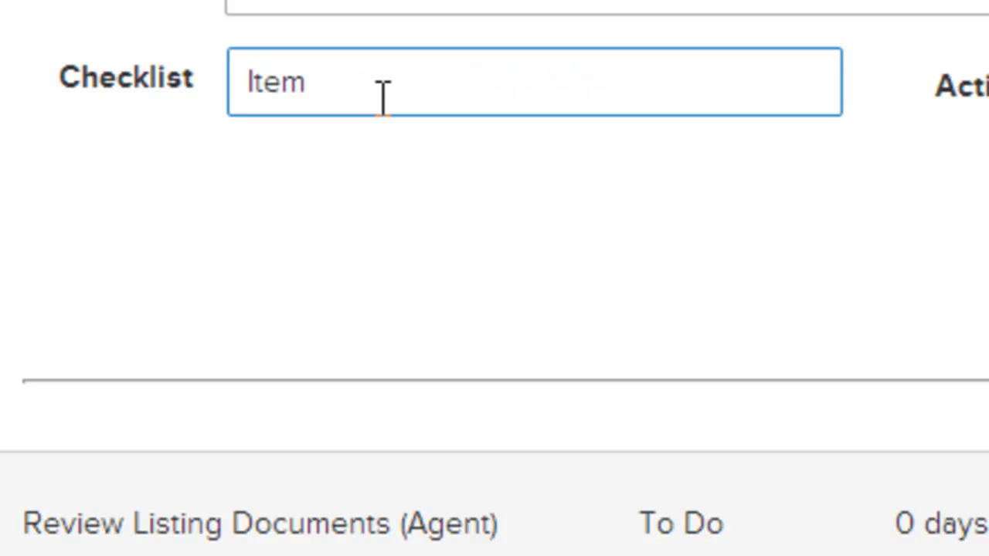
pyautogui.press('Return')
pyautogui.write('Item ')
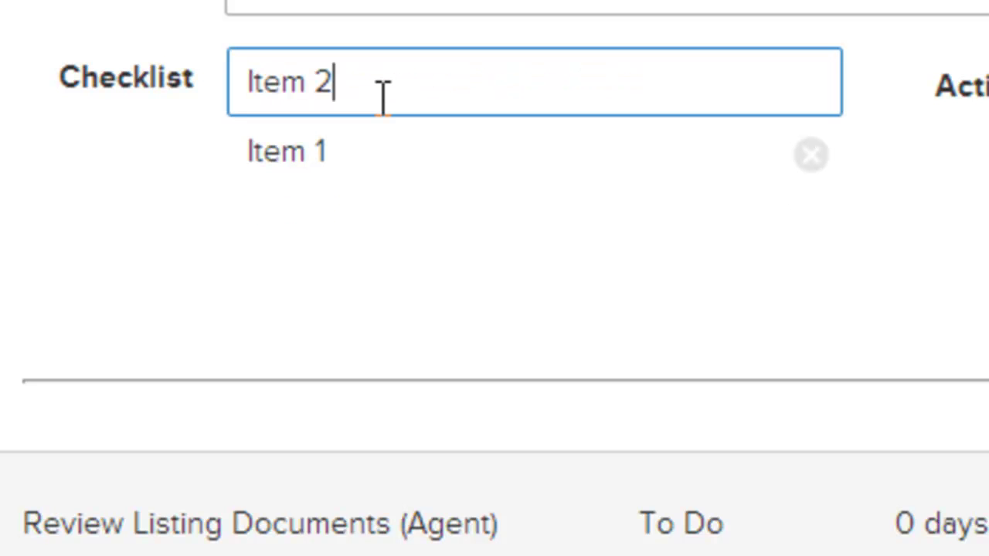
pyautogui.write('2')
pyautogui.press('Return')
pyautogui.write('Item 3')
pyautogui.press('Return')
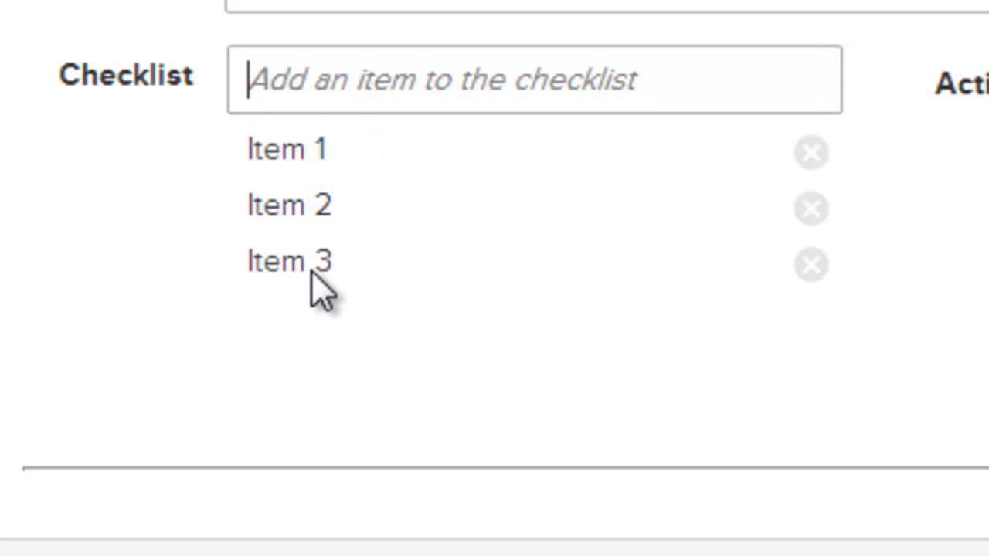
# Drag 'Item 3' to the top of the checklist, then delete it.
pyautogui.moveTo(313, 275); pyautogui.dragTo(257, 170)
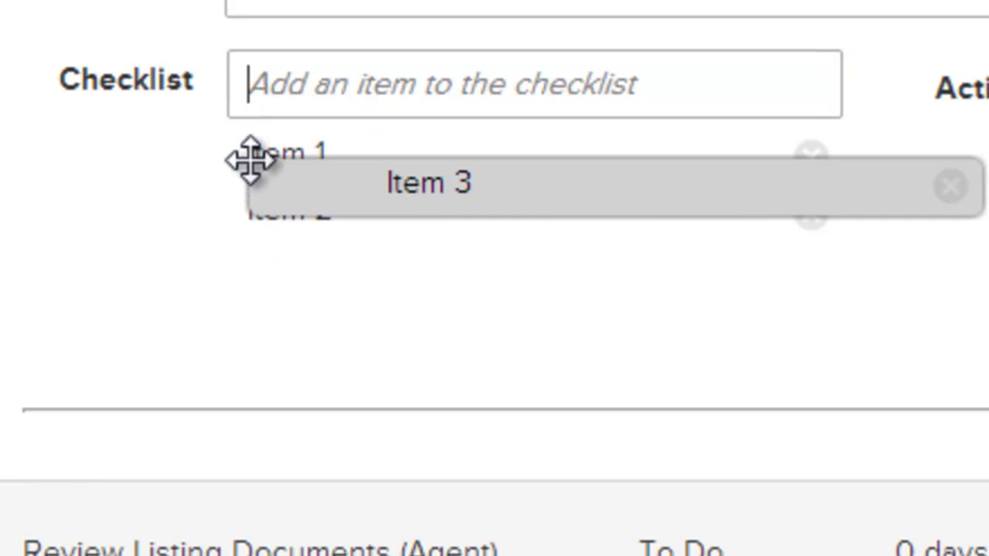
pyautogui.moveTo(251, 159); pyautogui.dragTo(263, 246)
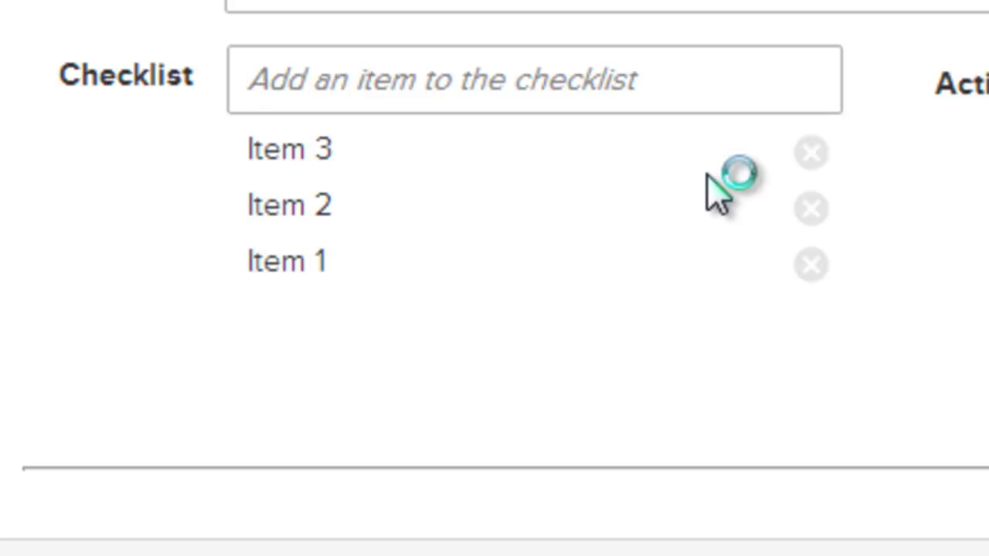
pyautogui.click(810, 154)
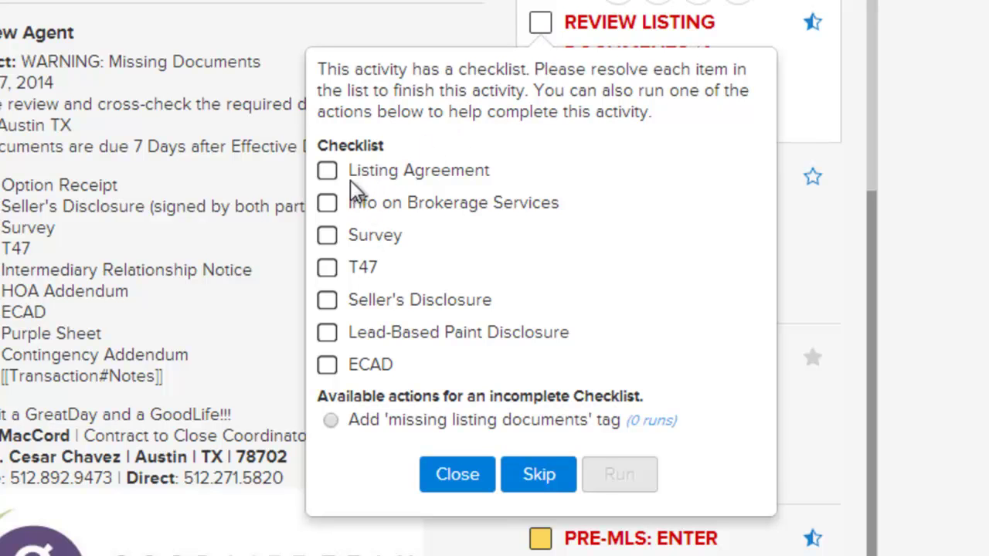
# Check off Listing Agreement, Brokerage Services, Survey, Seller's Disclosure, Lead-Based Paint and ECAD; mark T47 N/A.
pyautogui.click(325, 173)
pyautogui.click(327, 203)
pyautogui.click(327, 235)
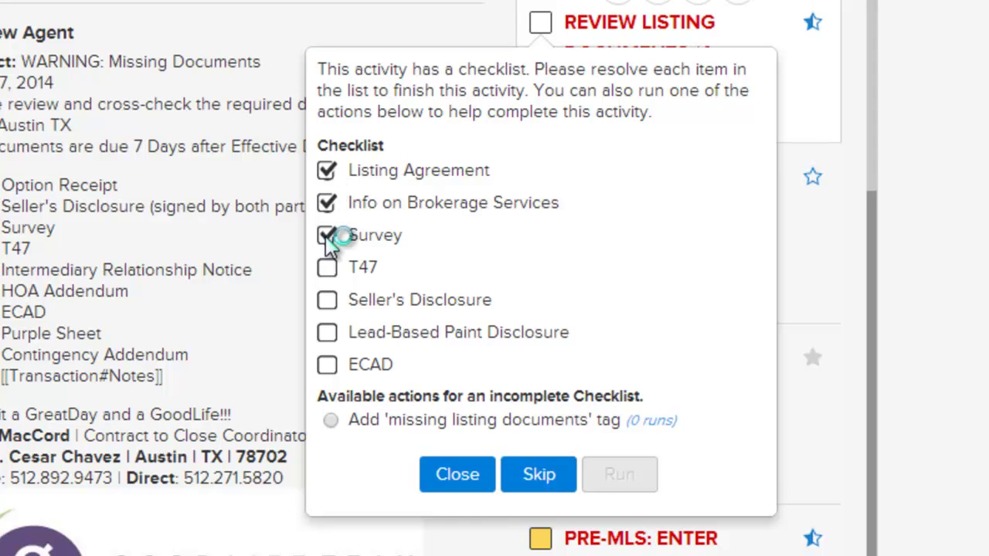
pyautogui.click(327, 268)
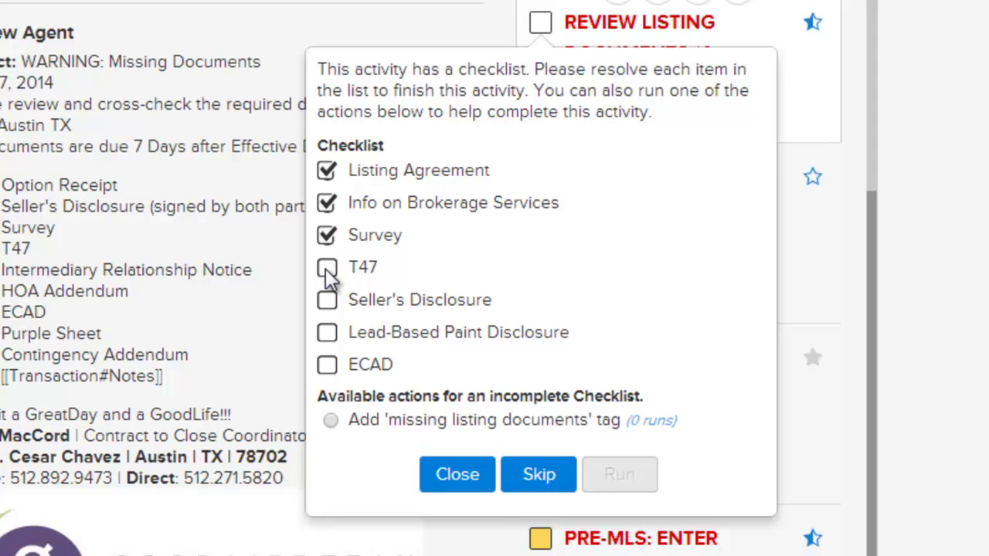
pyautogui.click(328, 268)
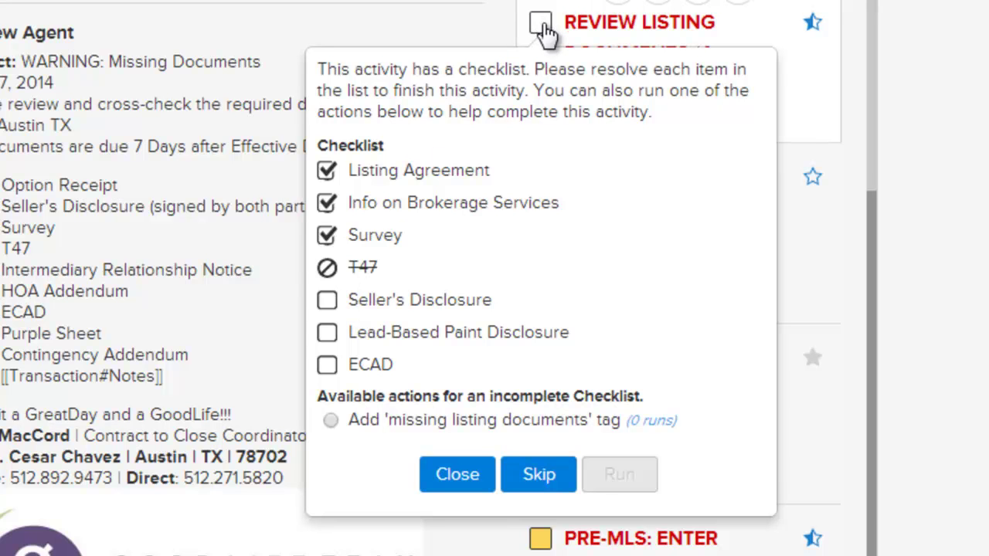
pyautogui.click(328, 300)
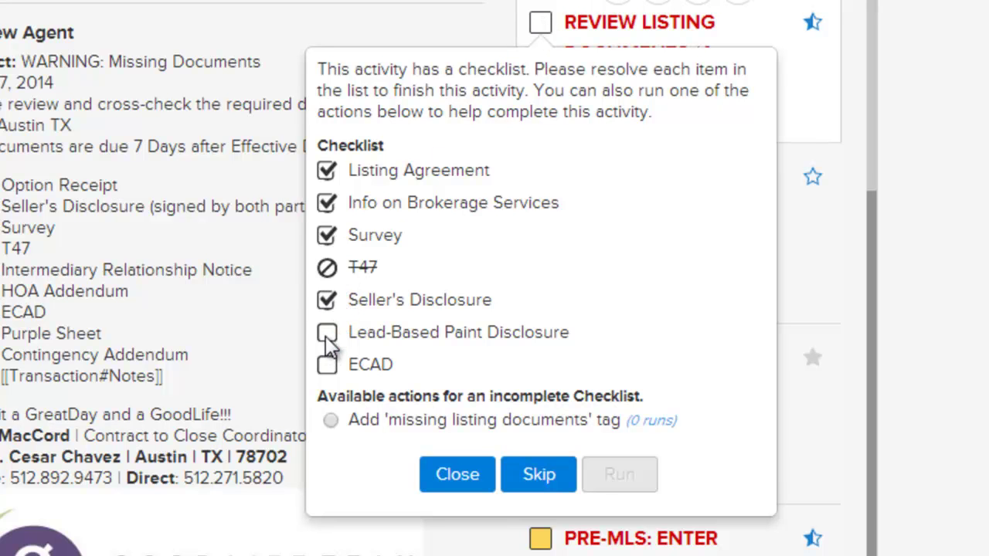
pyautogui.click(326, 338)
pyautogui.click(371, 363)
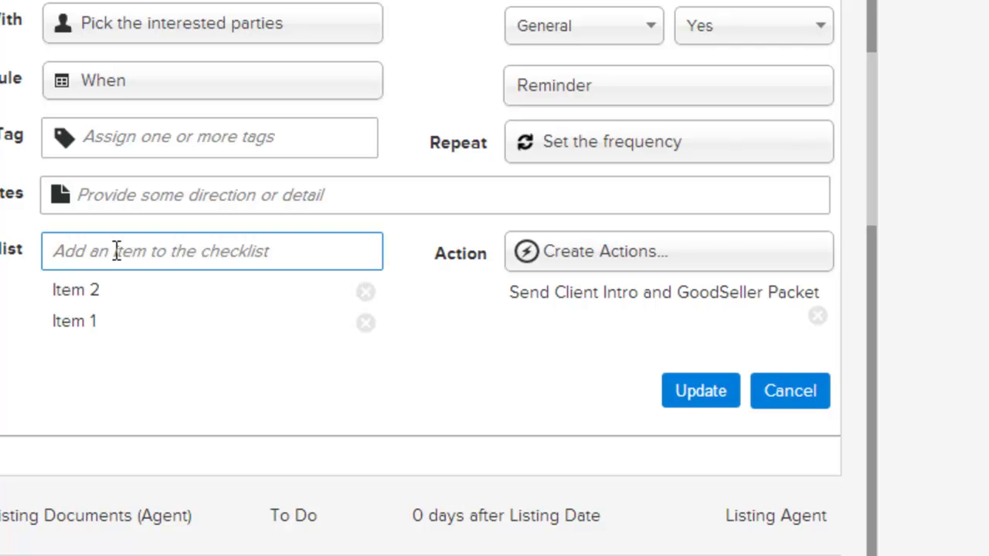
# Add the [[Property#ZillowLink]] merge field as the third checklist item.
pyautogui.write('[[')
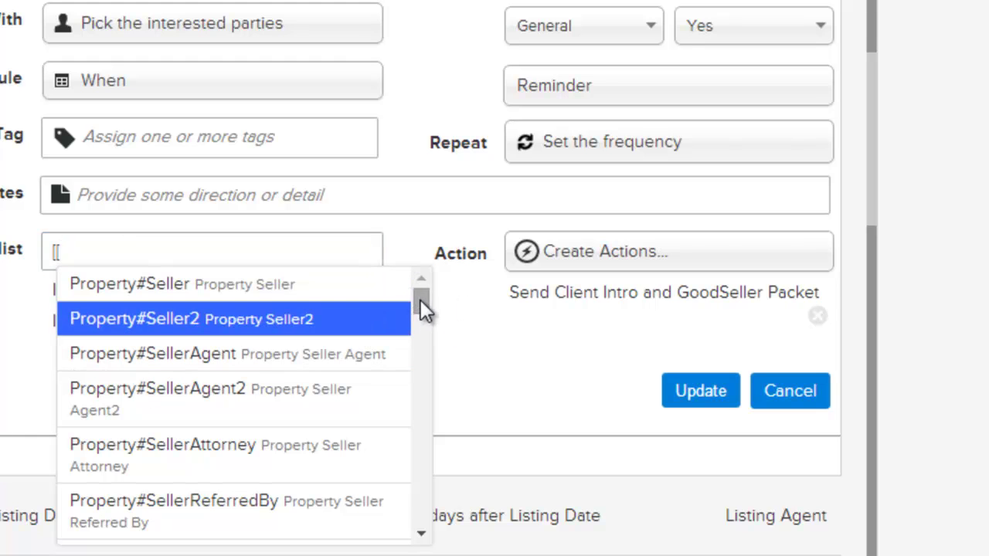
pyautogui.moveTo(421, 301); pyautogui.dragTo(429, 469)
pyautogui.click(271, 302)
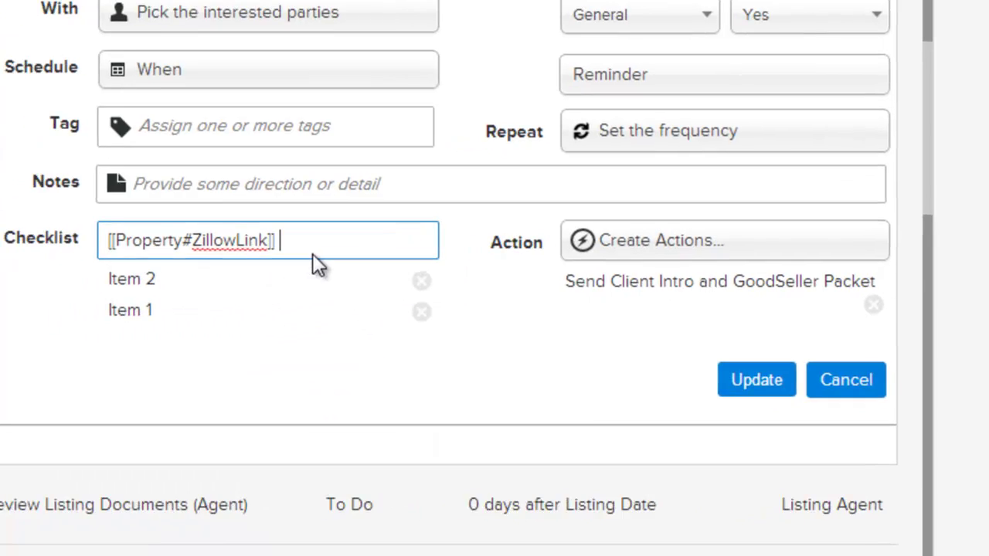
pyautogui.press('Return')
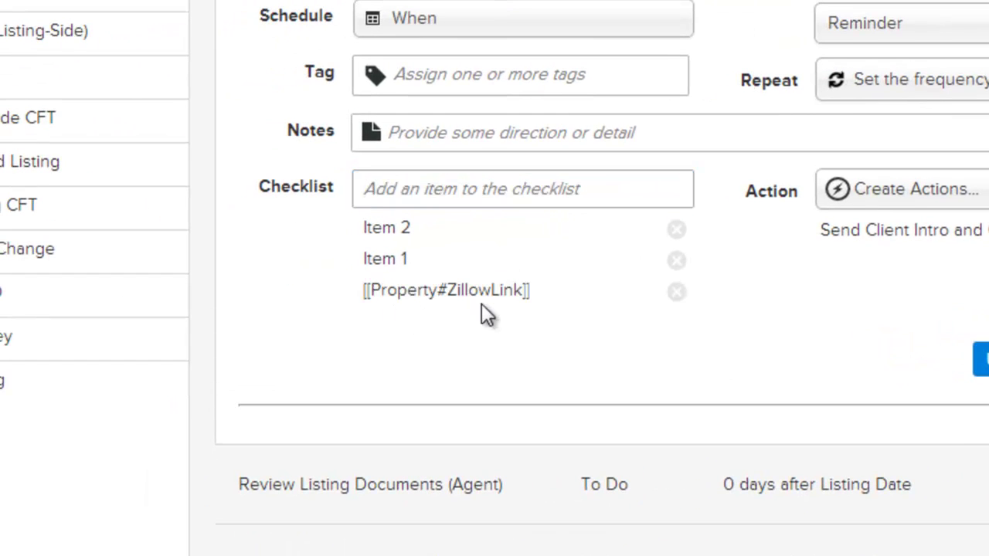
# Tick Mls Target Date, Total Commission and the remaining commission items, then close the checklist.
pyautogui.click(482, 303)
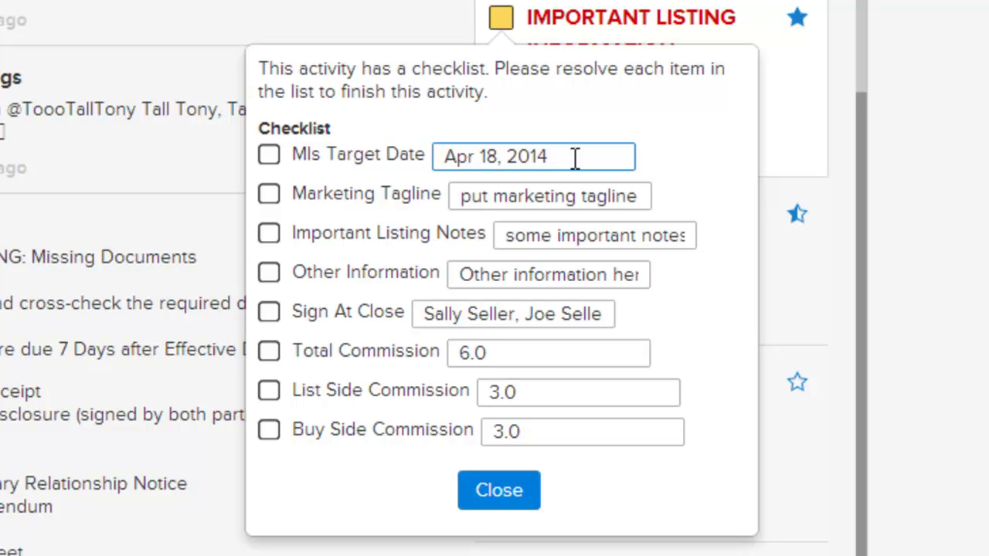
pyautogui.click(575, 158)
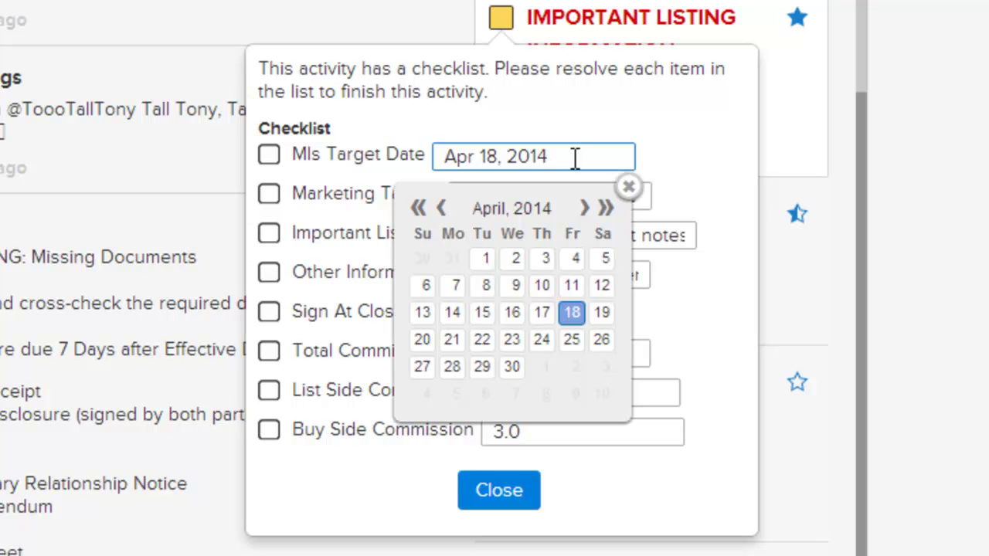
pyautogui.click(269, 155)
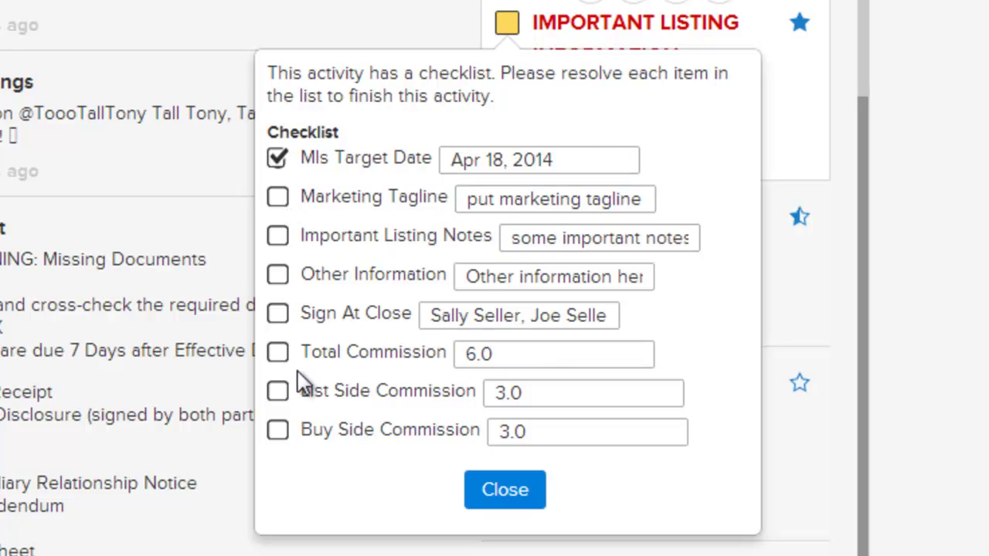
pyautogui.click(277, 391)
pyautogui.click(277, 429)
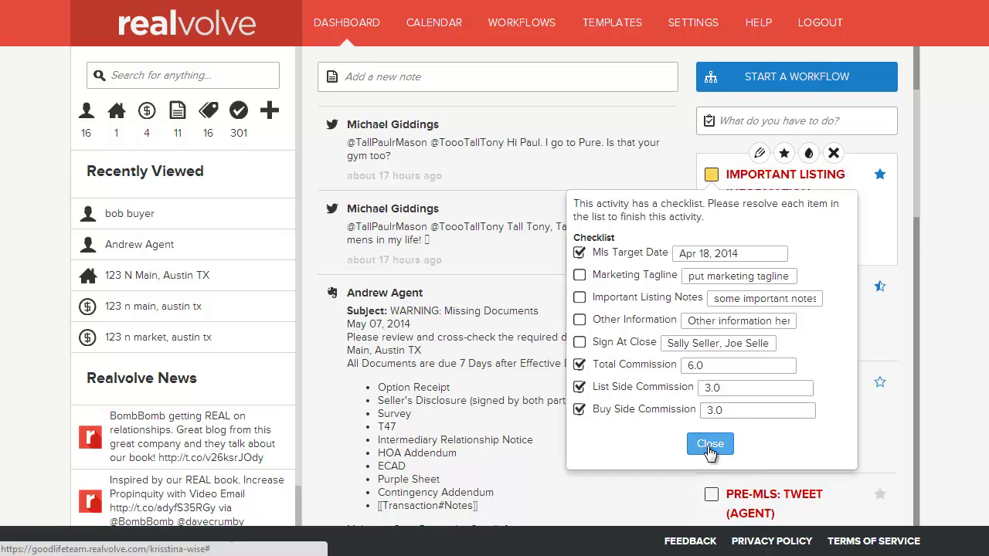
pyautogui.click(709, 446)
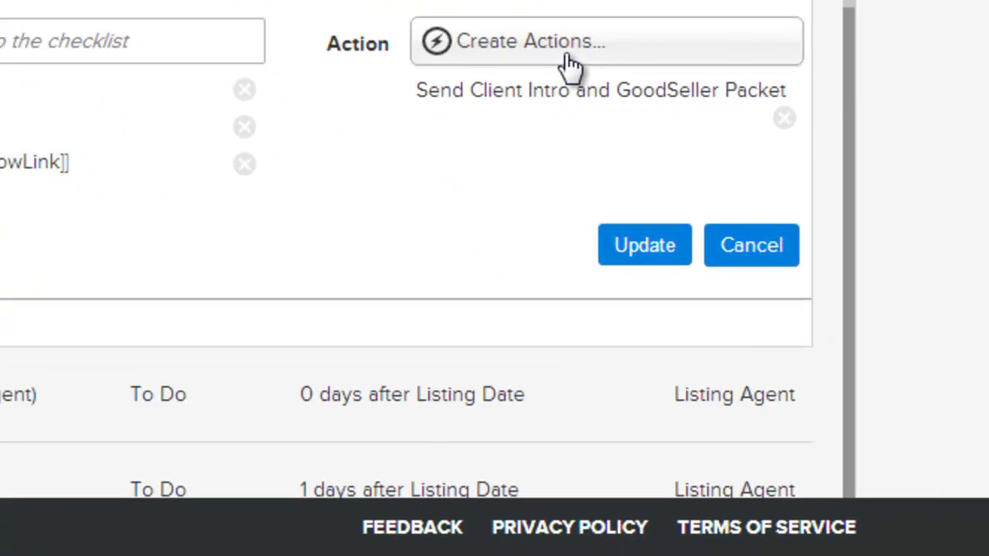
# Create a new action titled 'Send Intro Email Only'.
pyautogui.click(570, 66)
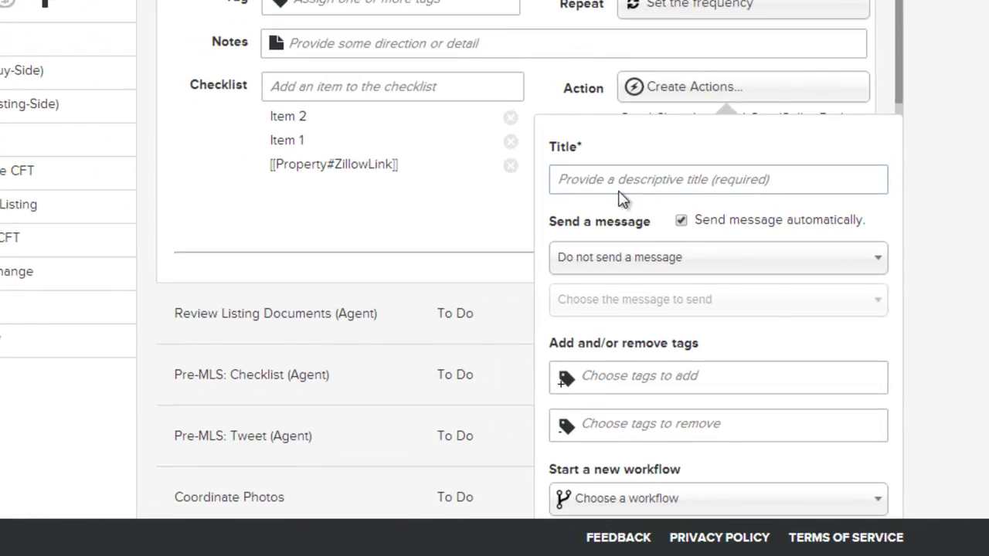
pyautogui.scroll(-1, 418, 288)
pyautogui.click(612, 111)
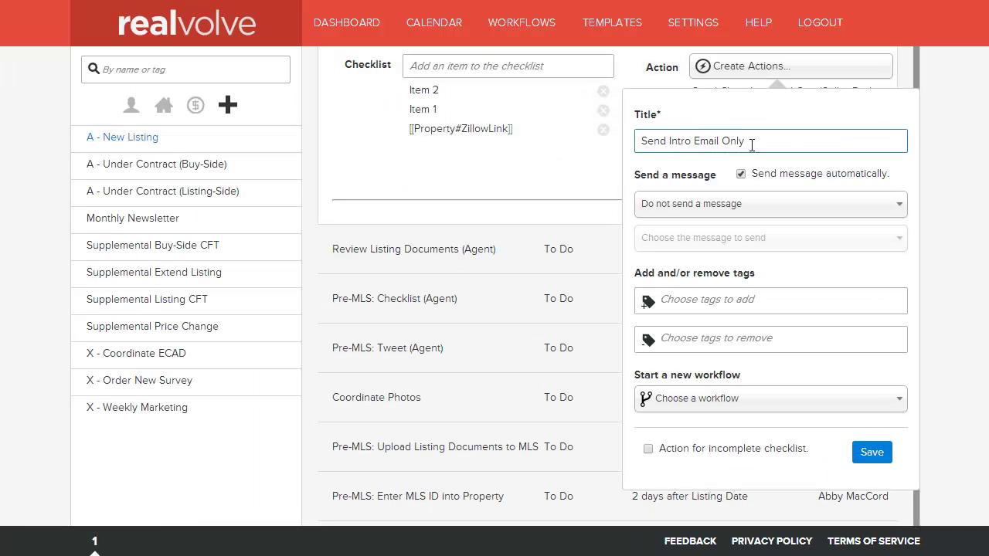
pyautogui.press('Tab')
# Make the action send the 'Client Intro and GoodSeller Packet (seller)' email message.
pyautogui.click(751, 213)
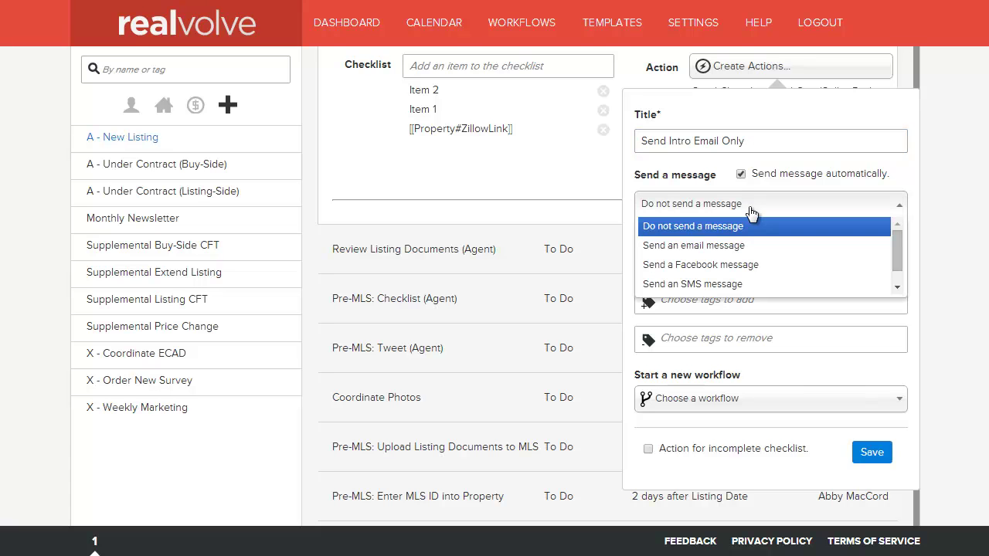
pyautogui.click(721, 245)
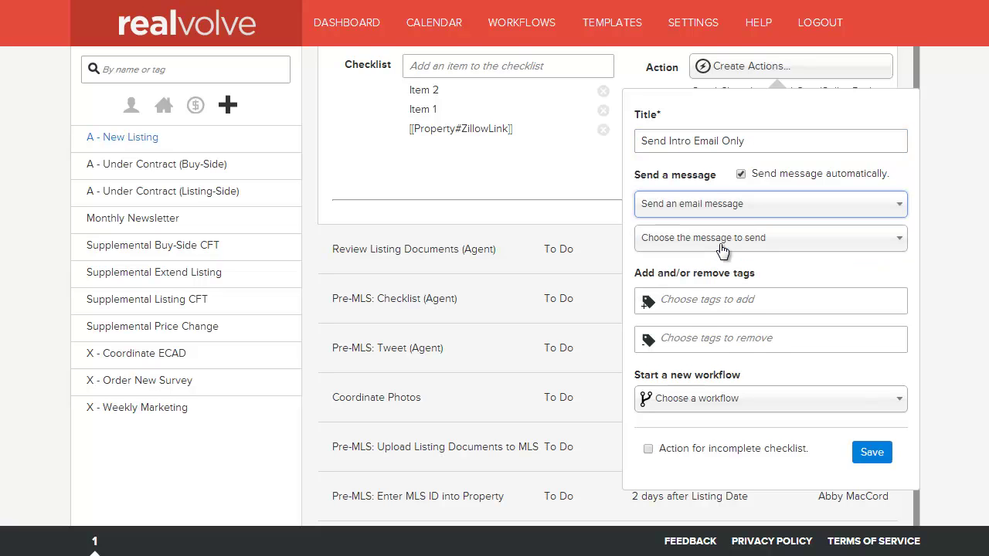
pyautogui.click(720, 243)
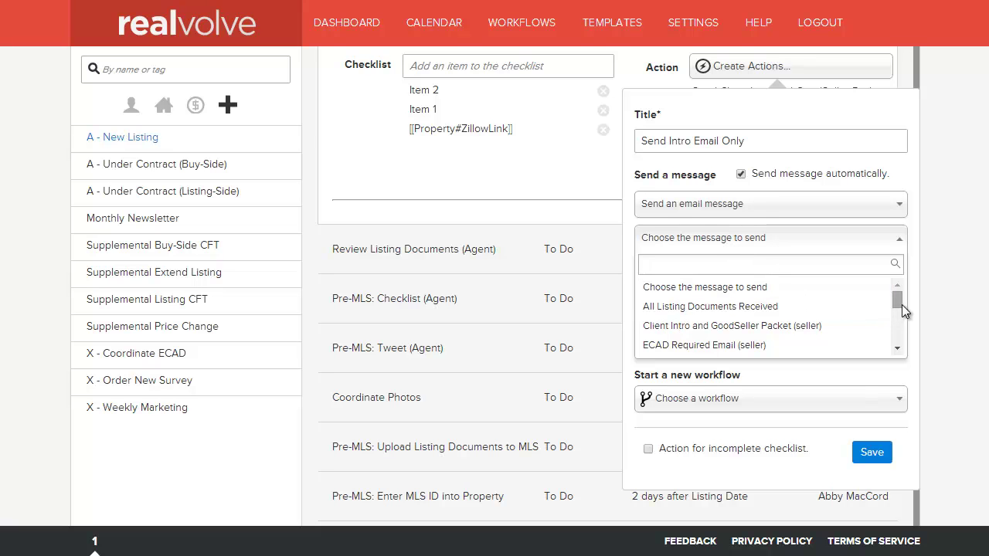
pyautogui.click(831, 335)
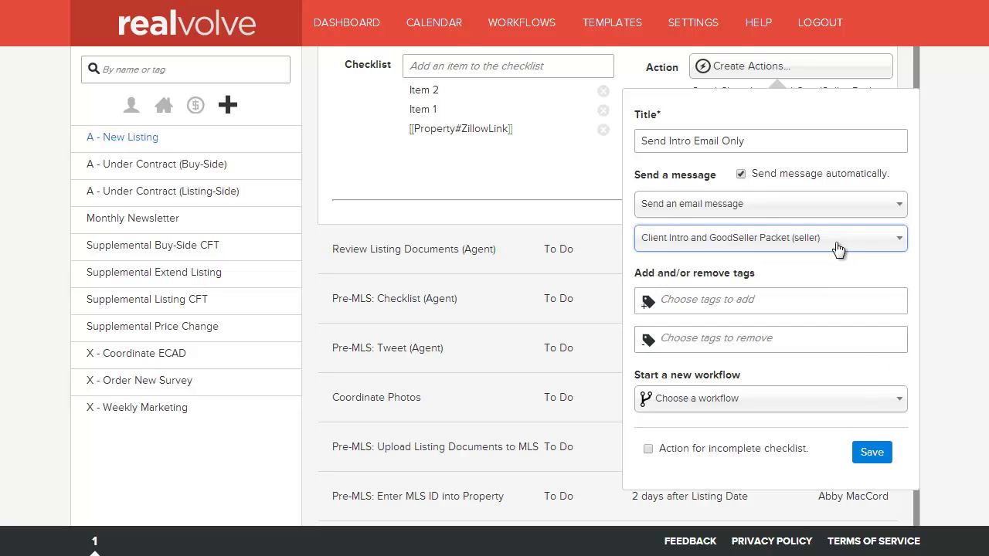
pyautogui.click(693, 301)
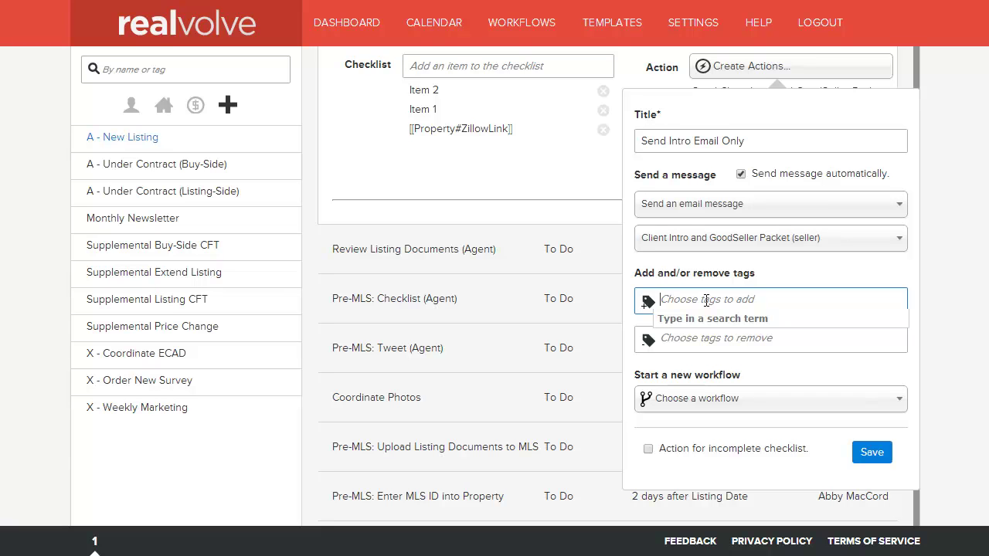
# Enable 'Action for incomplete checklist' with 0-day reschedule and save the Send Intro Email Only action.
pyautogui.click(672, 344)
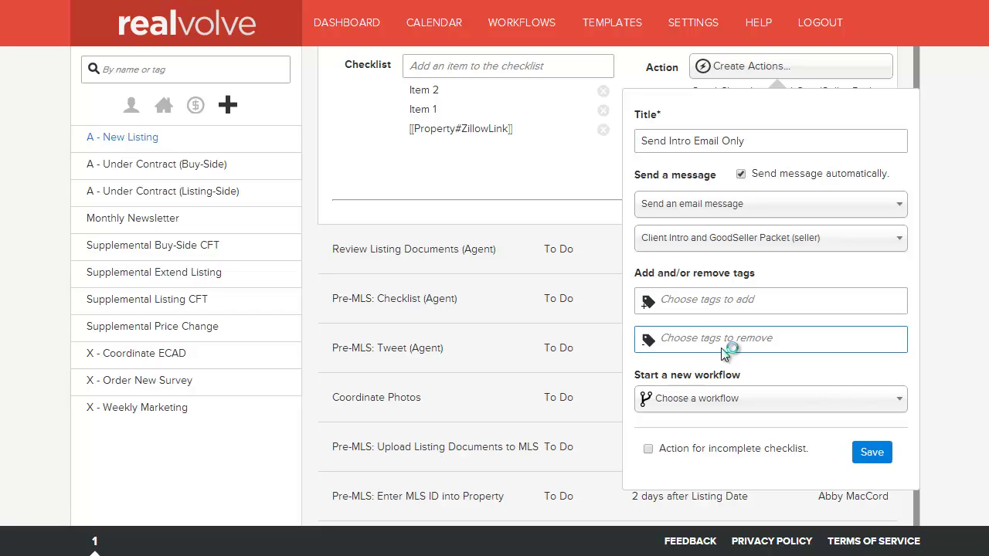
pyautogui.click(718, 313)
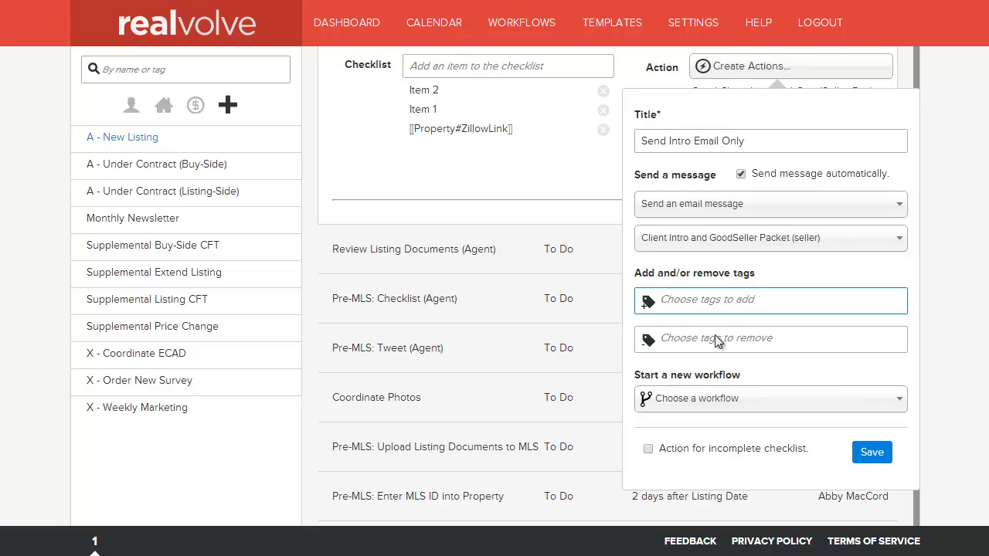
pyautogui.click(718, 341)
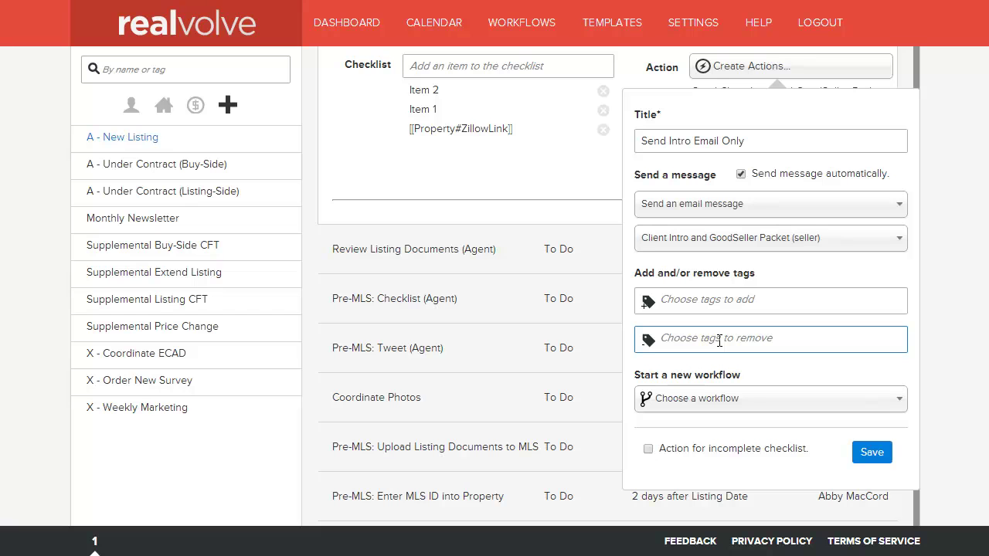
pyautogui.scroll(-1, 715, 359)
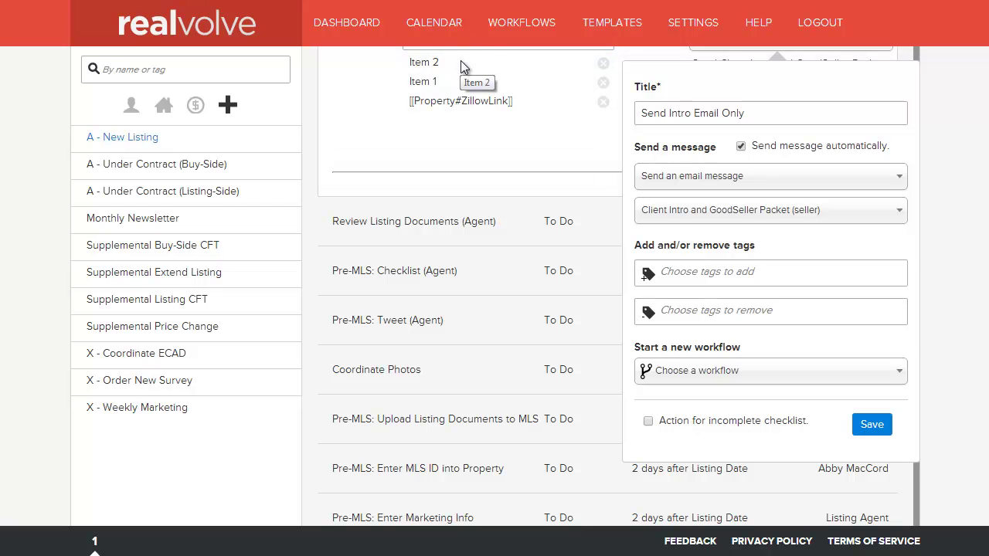
pyautogui.click(649, 421)
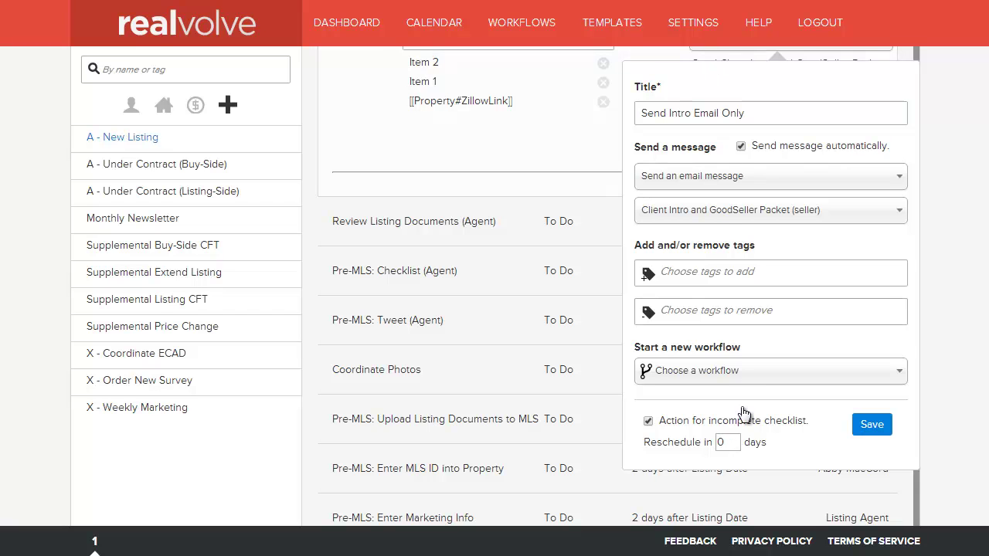
pyautogui.click(871, 426)
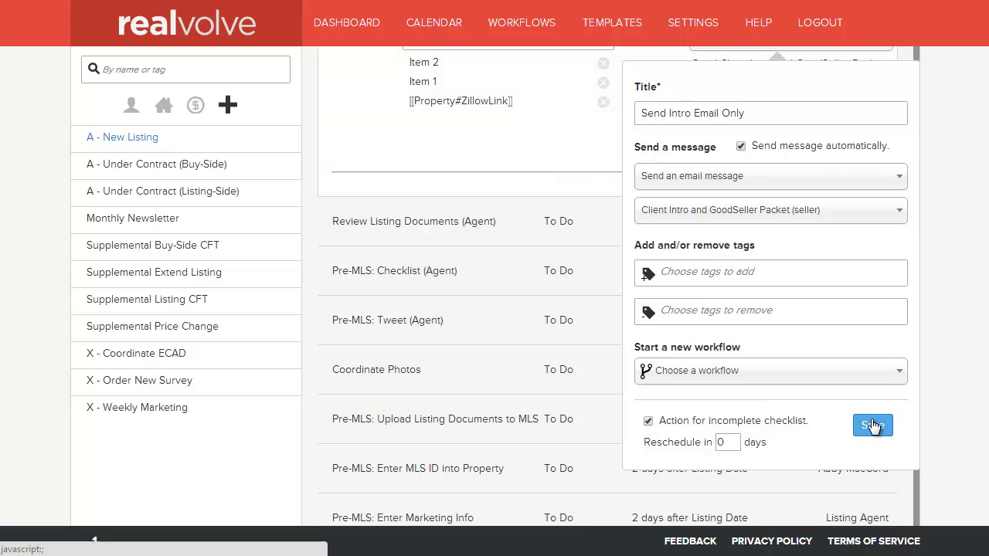
pyautogui.scroll(1, 710, 206)
pyautogui.scroll(3, 709, 207)
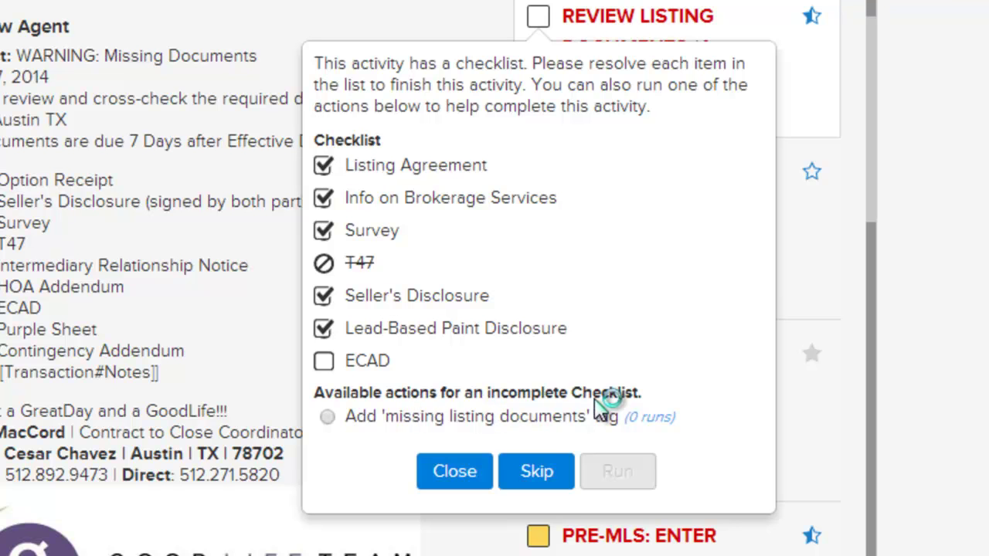
# Run the 'Add missing listing documents tag' option to resolve the ECAD item.
pyautogui.click(327, 417)
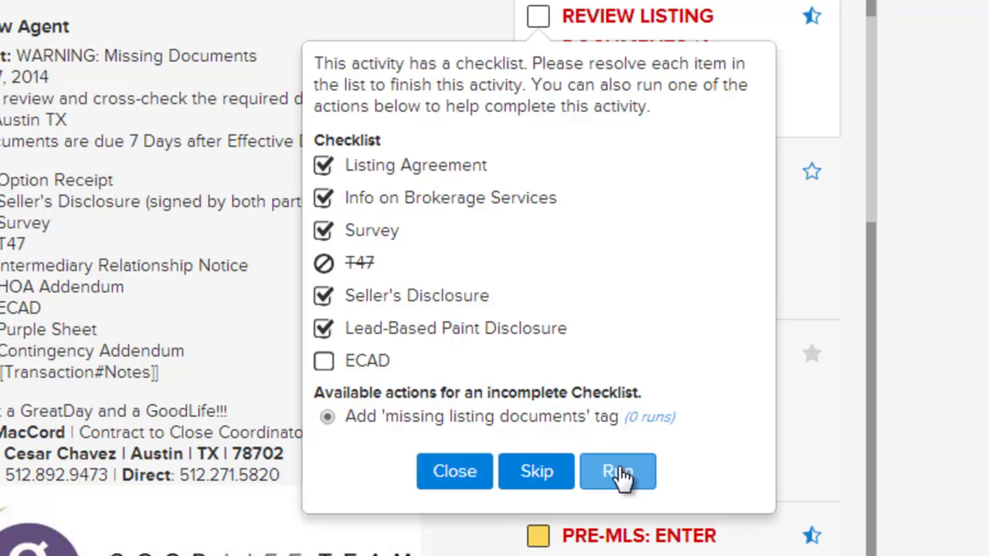
pyautogui.click(323, 363)
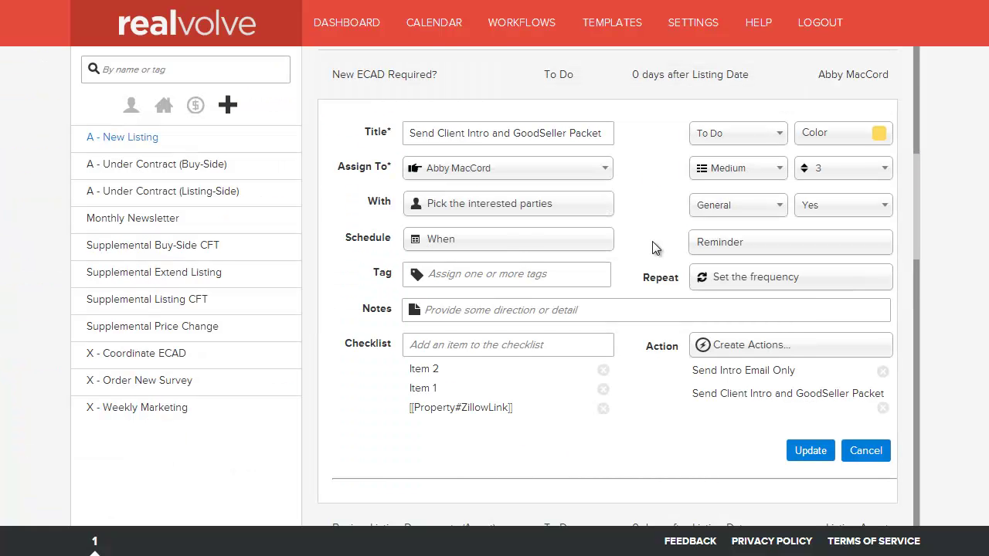
# Update the activity and check it in the A - New Listing list of 21 activities.
pyautogui.click(802, 456)
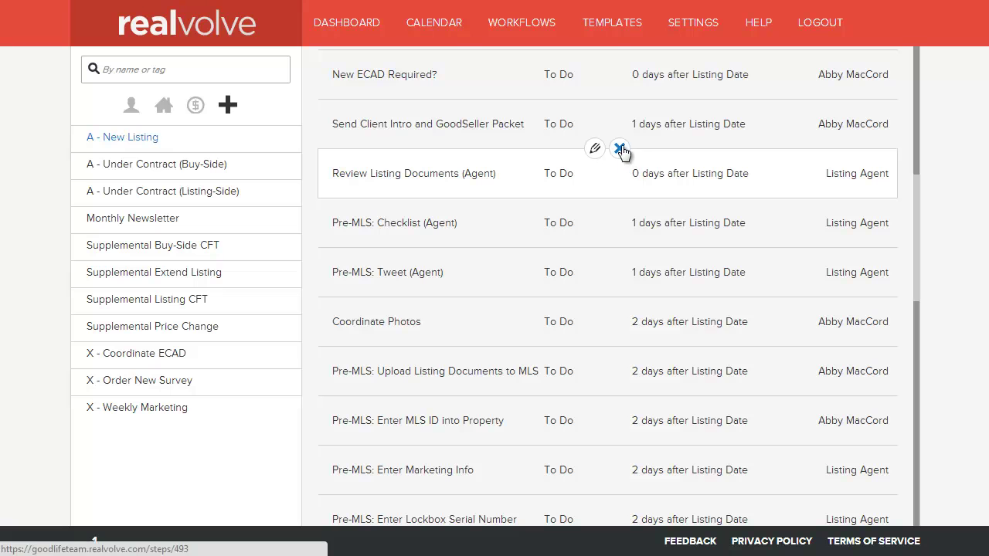
pyautogui.scroll(-1, 621, 149)
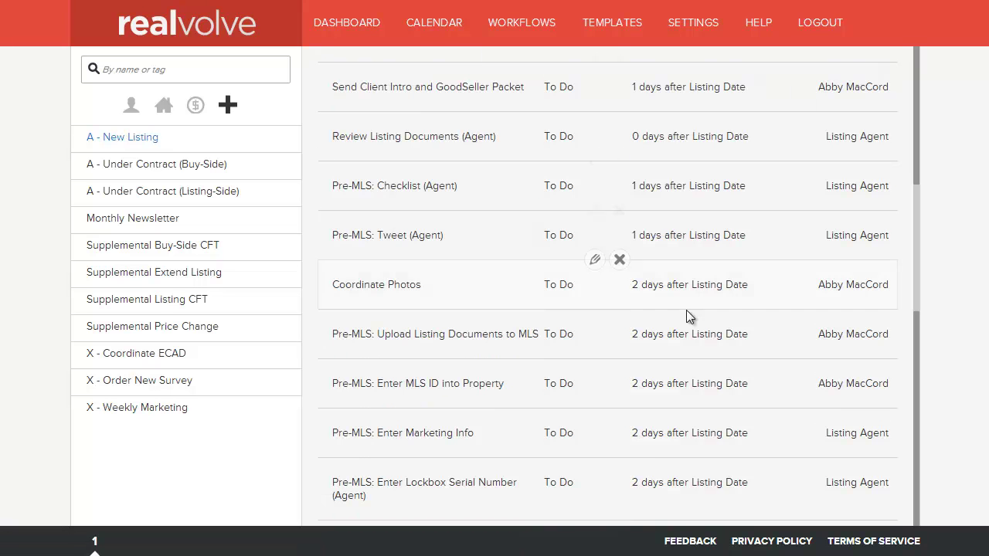
pyautogui.scroll(5, 917, 232)
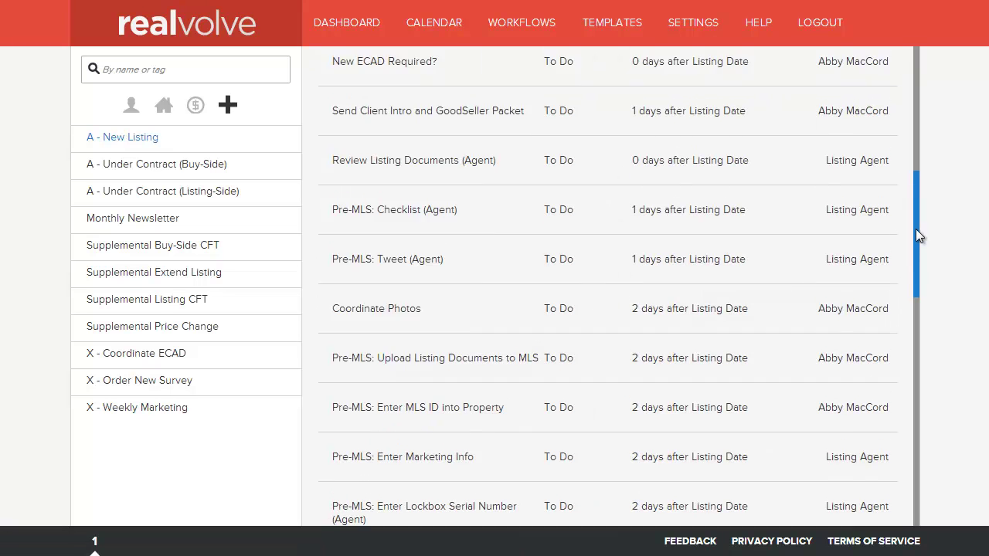
pyautogui.moveTo(923, 249); pyautogui.dragTo(934, 212)
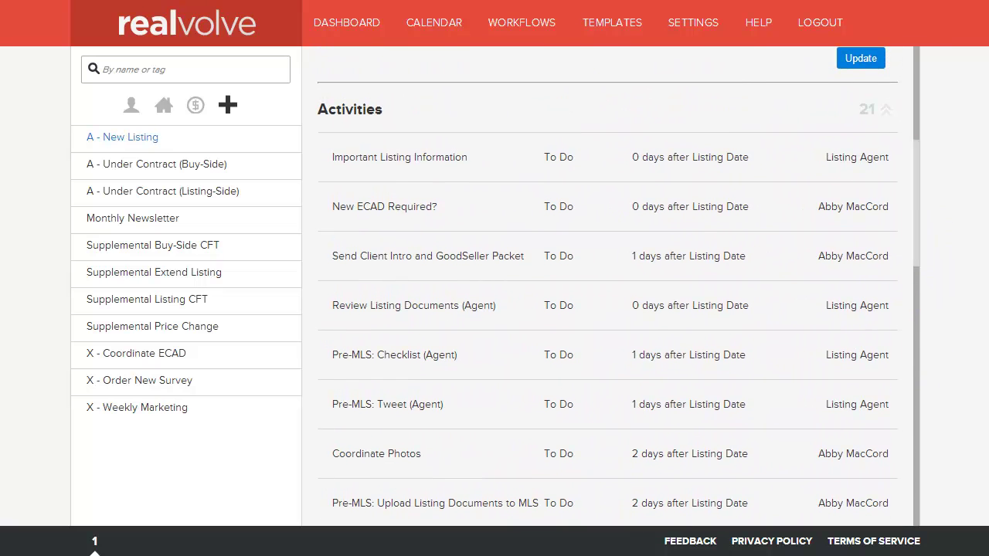